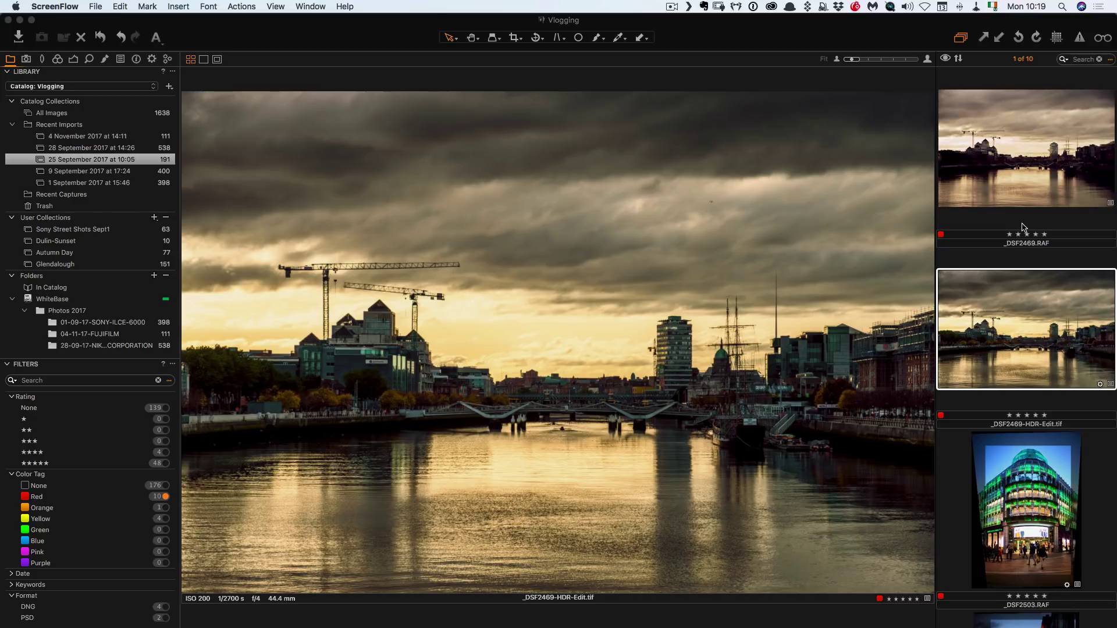
Step: Apply the Migration workspace from the Window > Workspace menu
scroll(1023, 227, "down", 10)
scroll(1023, 227, "up", 10)
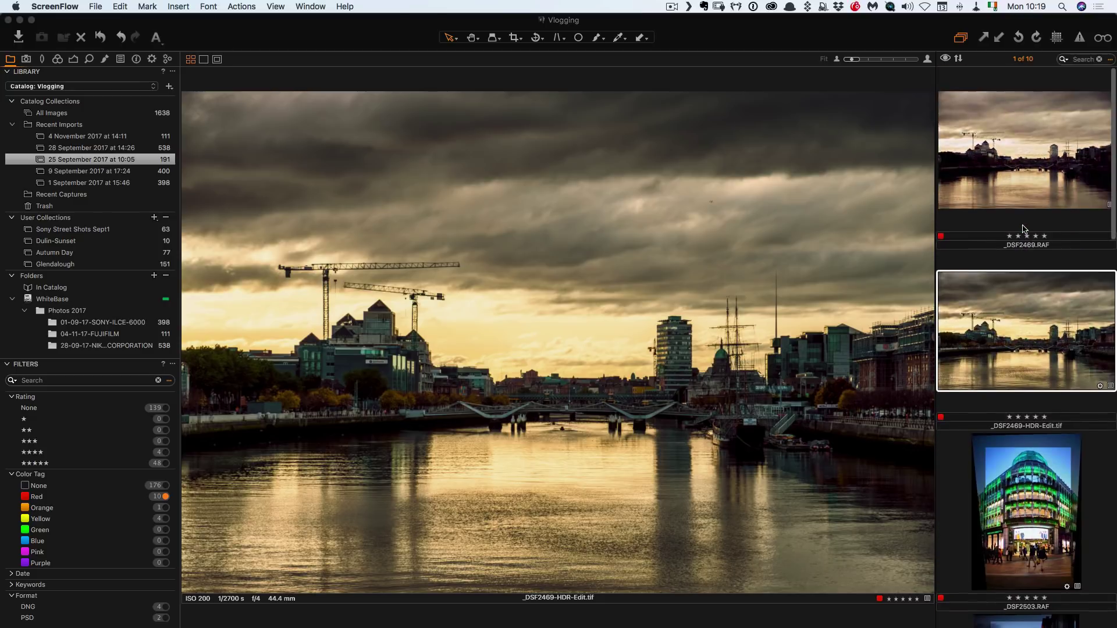
left_click(374, 46)
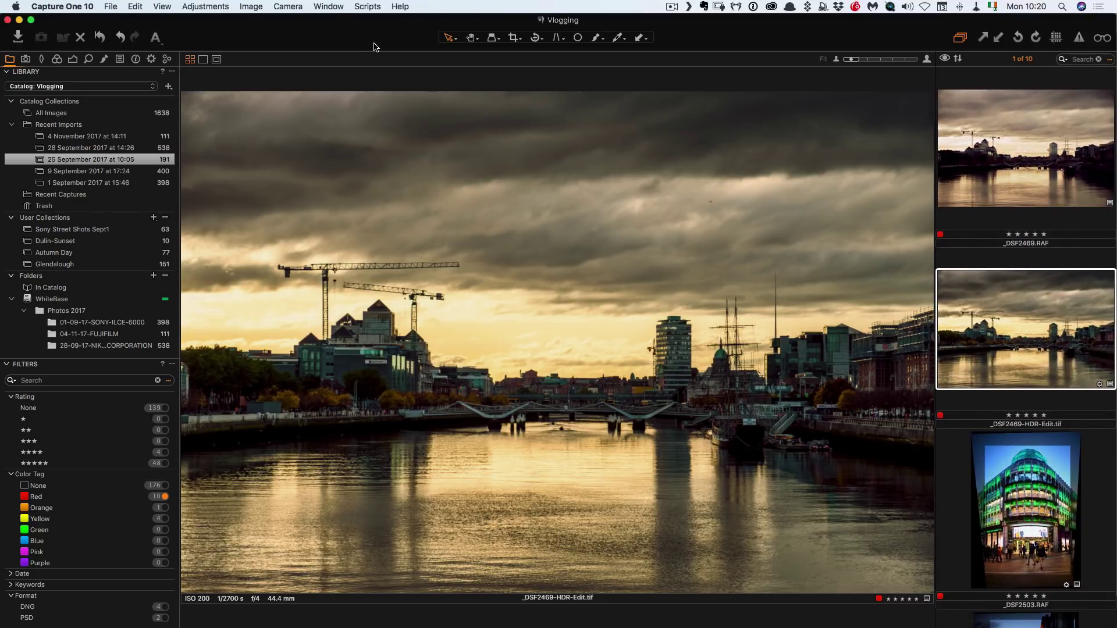
left_click(339, 10)
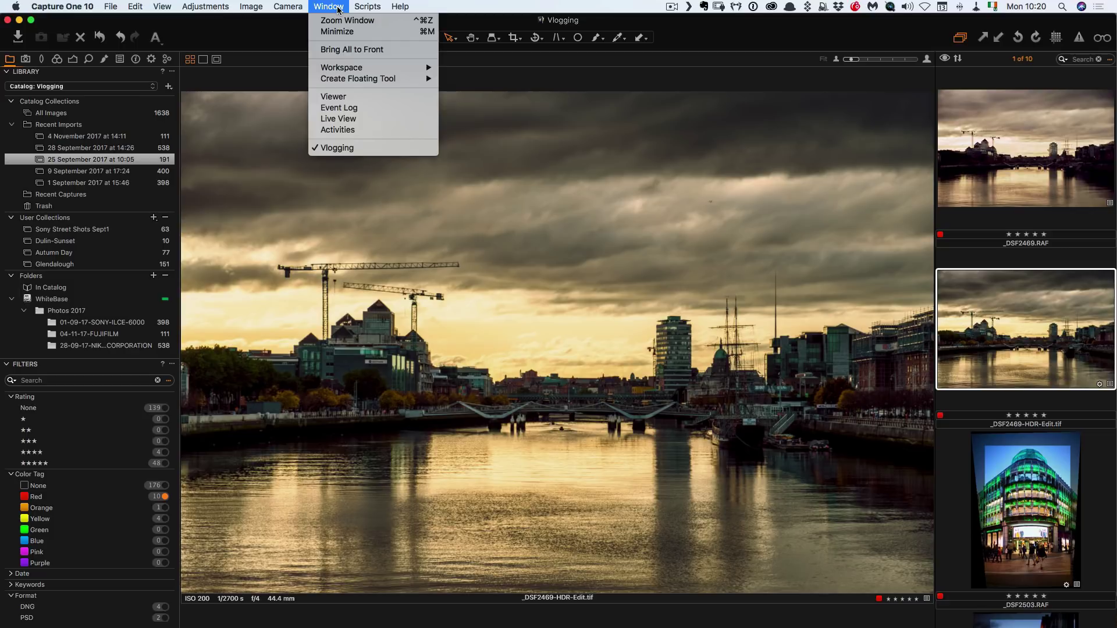
mouse_move(388, 70)
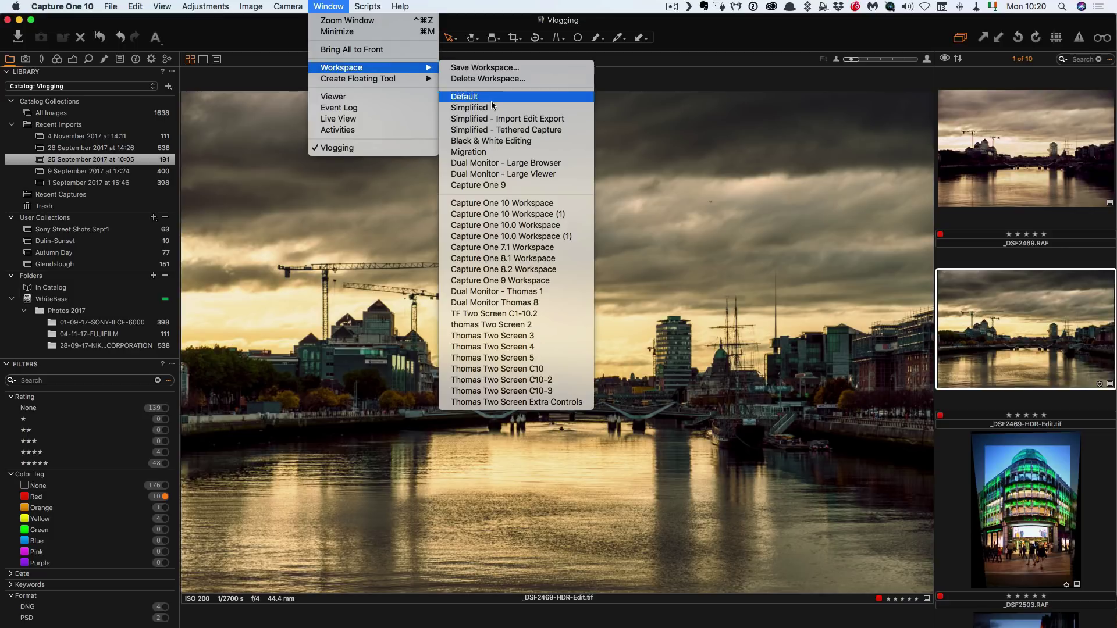
left_click(484, 153)
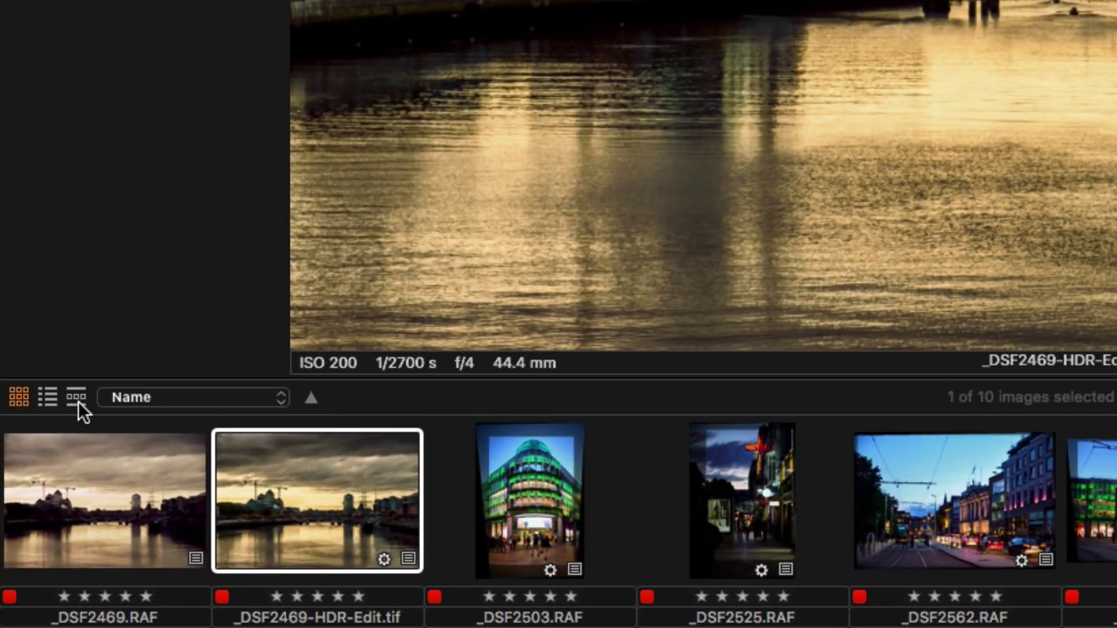
Step: Switch the browser to filmstrip view below the viewer
left_click(76, 398)
scroll(346, 497, "up", 2)
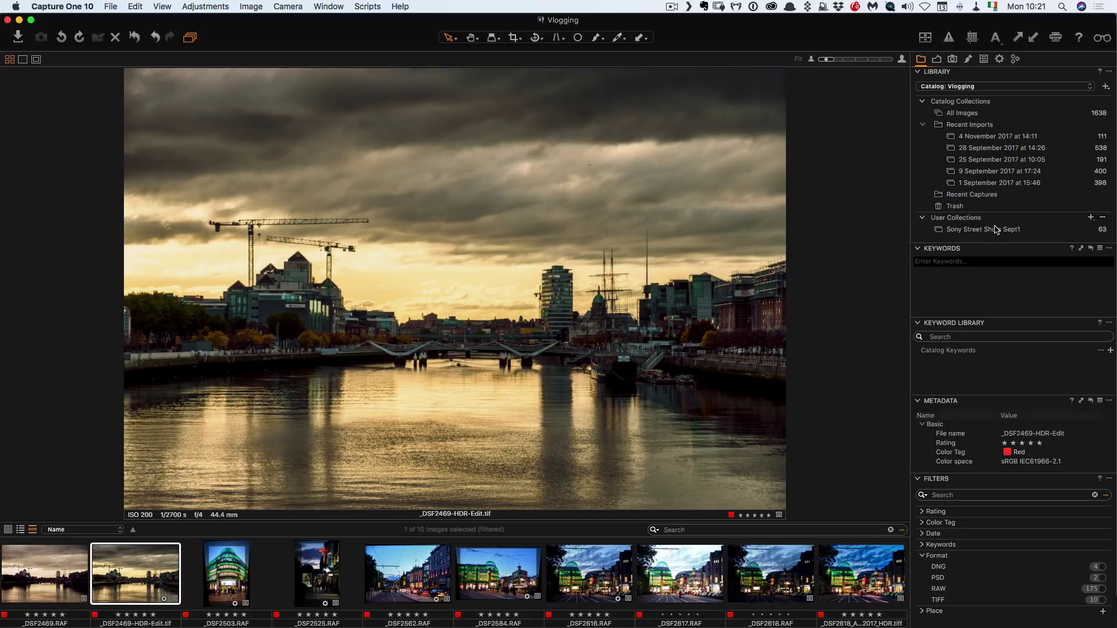
Step: Scroll to the Filters tool and expand Rating to list per-star image counts
scroll(994, 229, "down", 3)
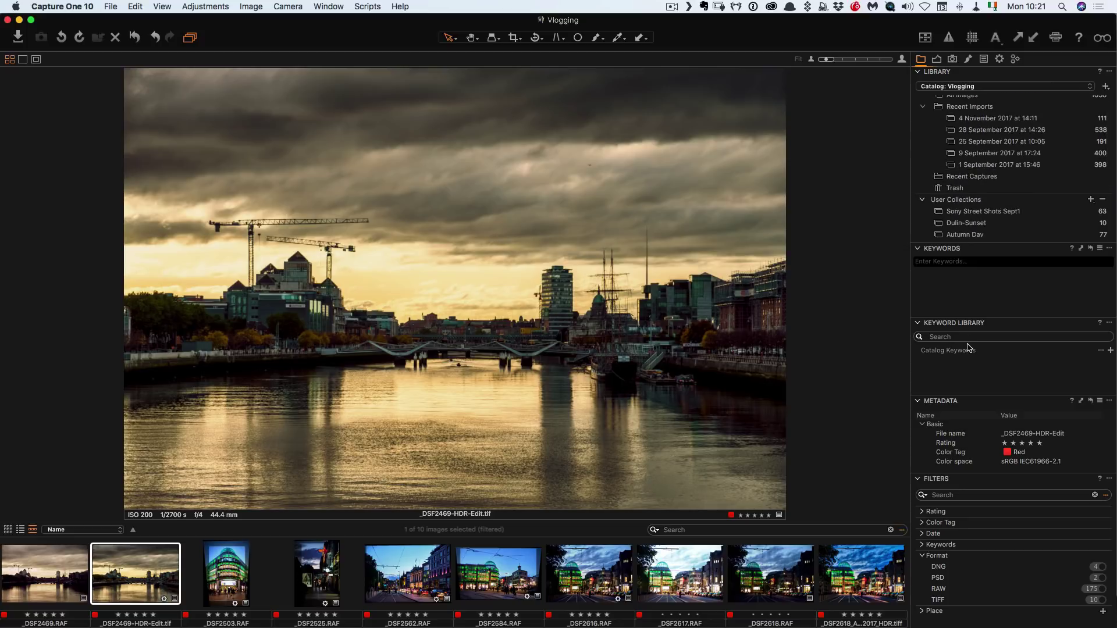
scroll(969, 443, "down", 2)
scroll(969, 443, "up", 2)
left_click(922, 513)
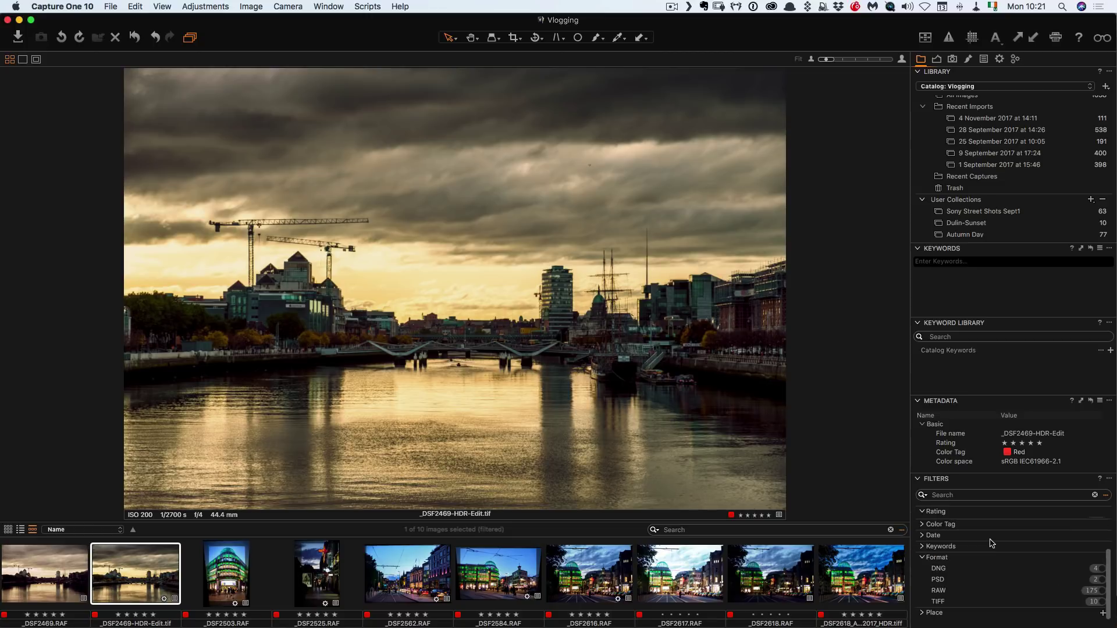
Step: Expand the Color Tag filter and untick Red to show all images
scroll(989, 547, "down", 3)
left_click(941, 550)
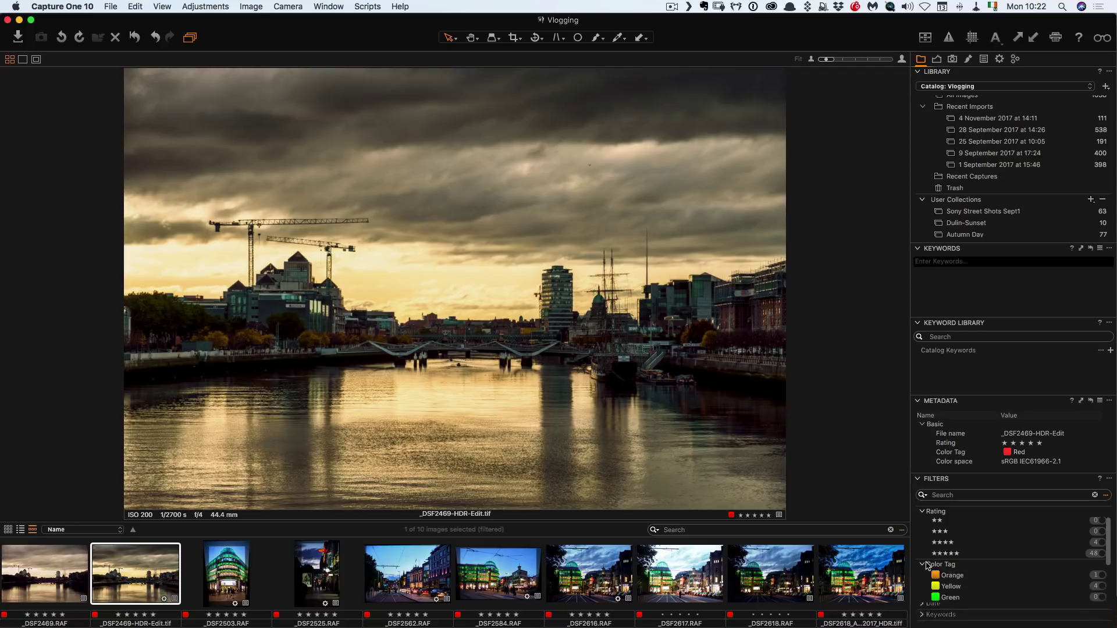
scroll(951, 544, "down", 2)
left_click(1101, 544)
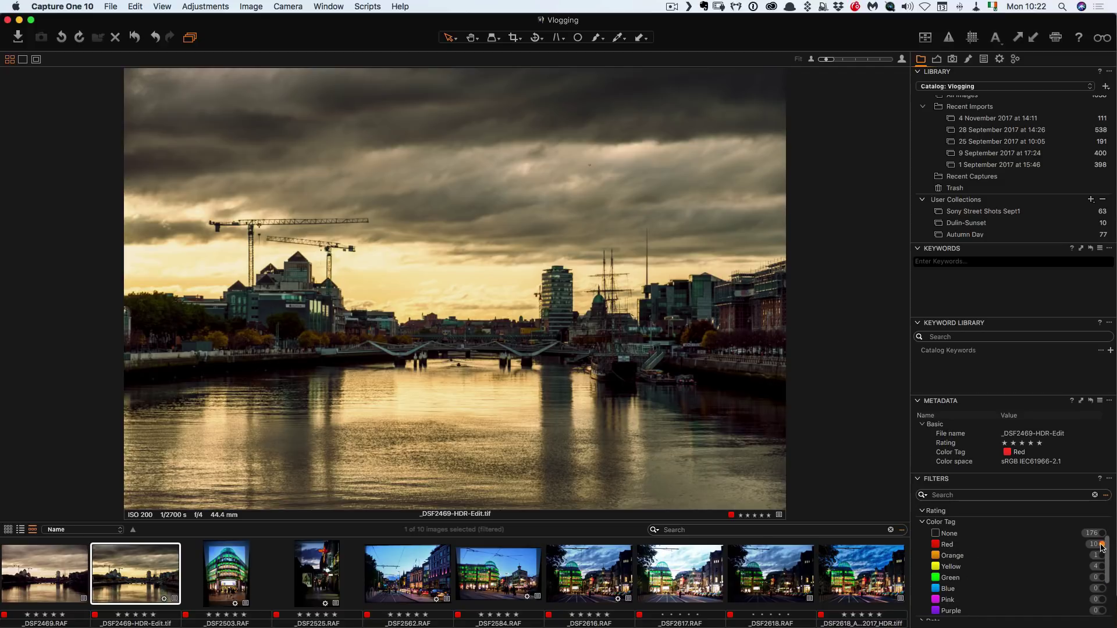
Step: Try the browser as a thumbnail grid, then return it to filmstrip
scroll(640, 576, "right", 8)
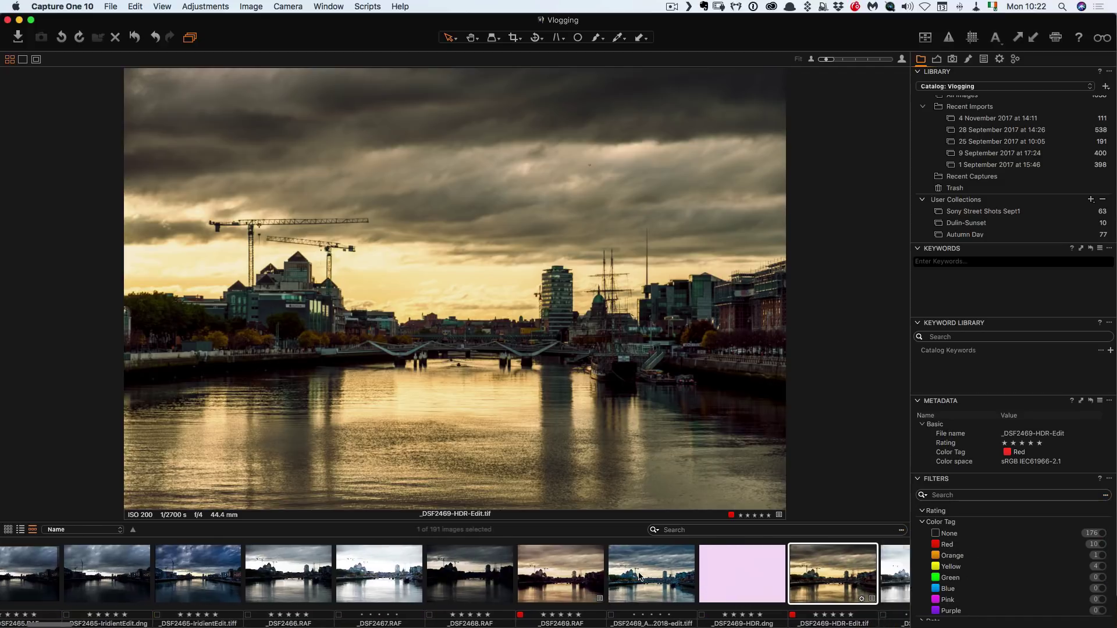
scroll(640, 576, "right", 15)
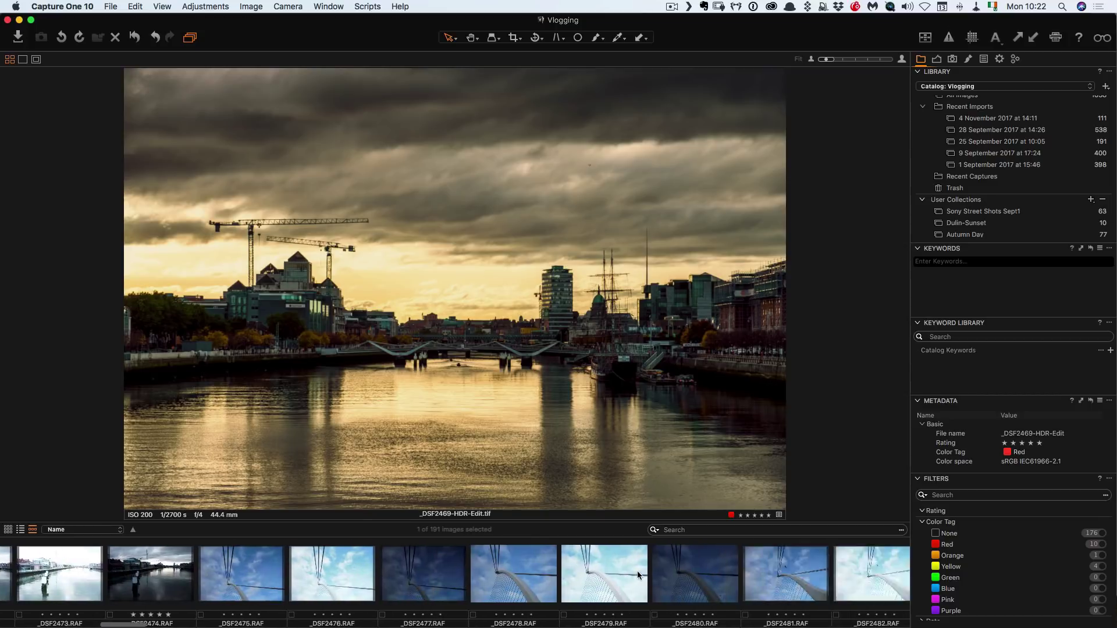
scroll(643, 575, "left", 5)
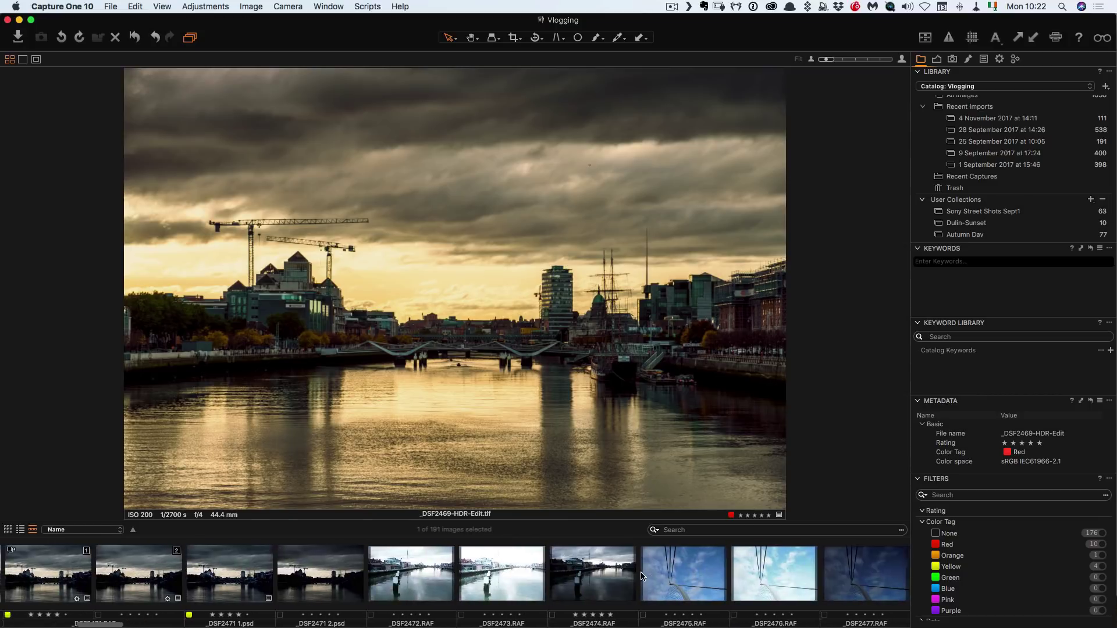
scroll(642, 576, "left", 1)
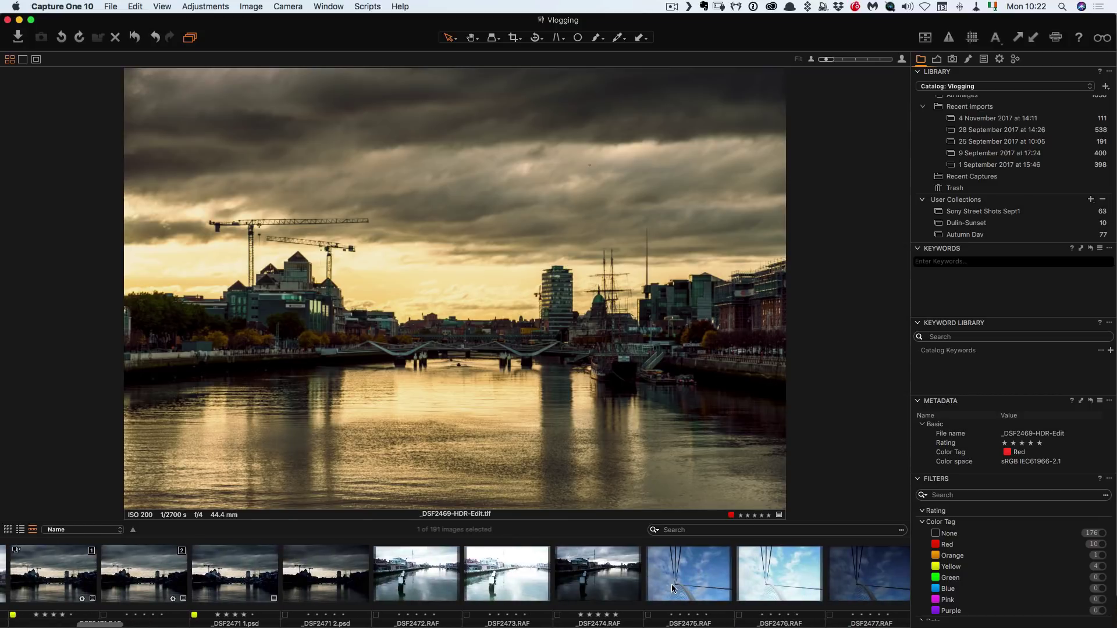
left_click(8, 531)
scroll(155, 590, "down", 5)
scroll(155, 591, "up", 5)
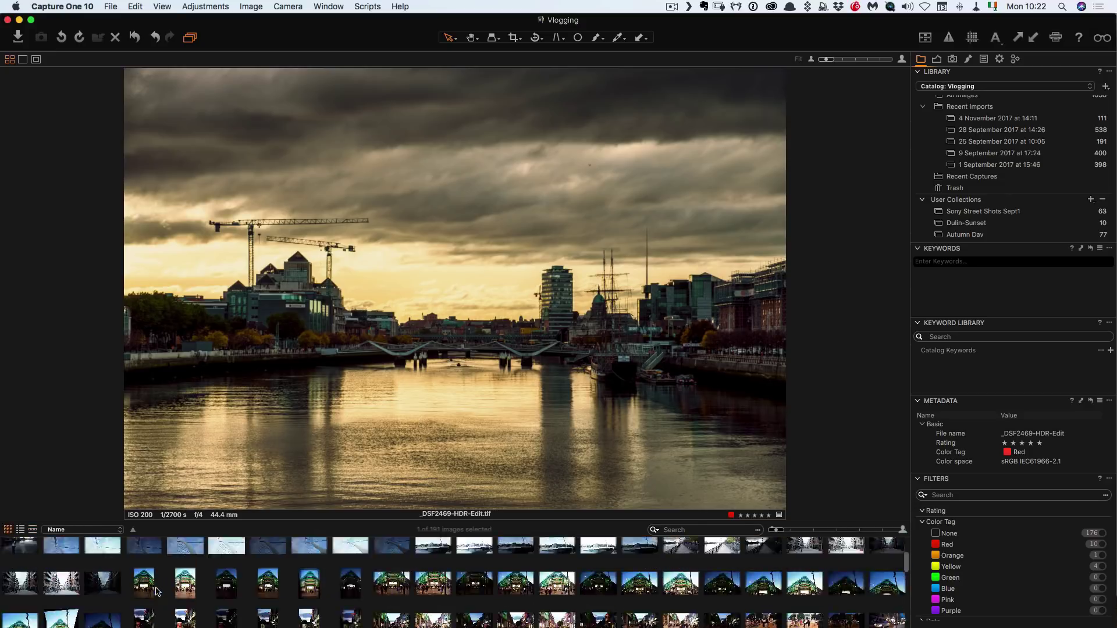
left_click(33, 530)
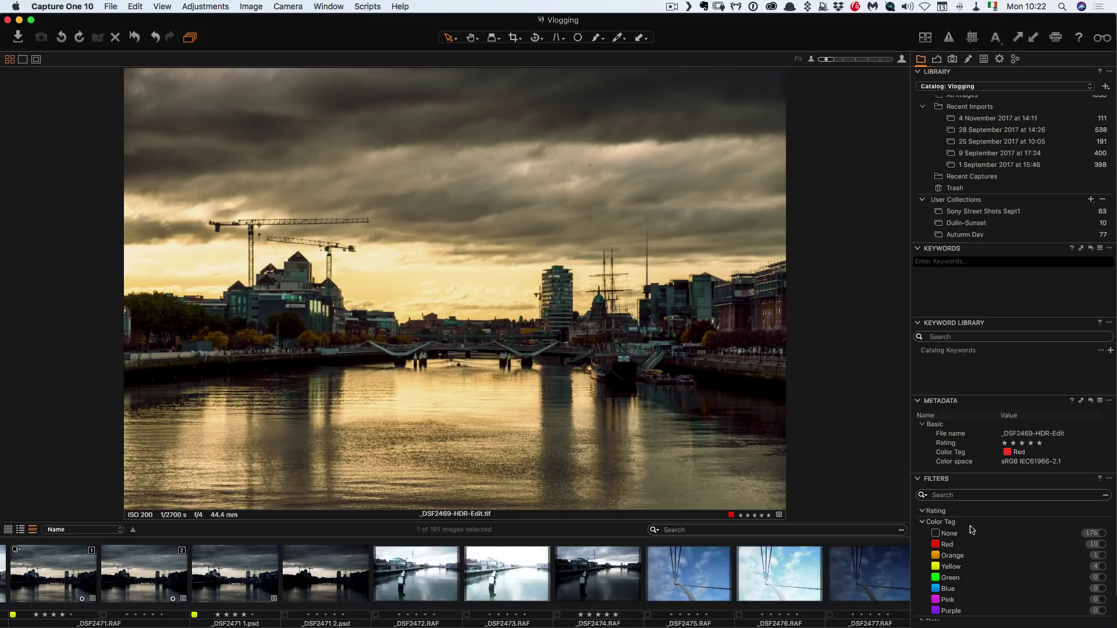
Step: Collapse Color Tag, filter to 5-star images, glance at search presets, then clear the filter
left_click(922, 523)
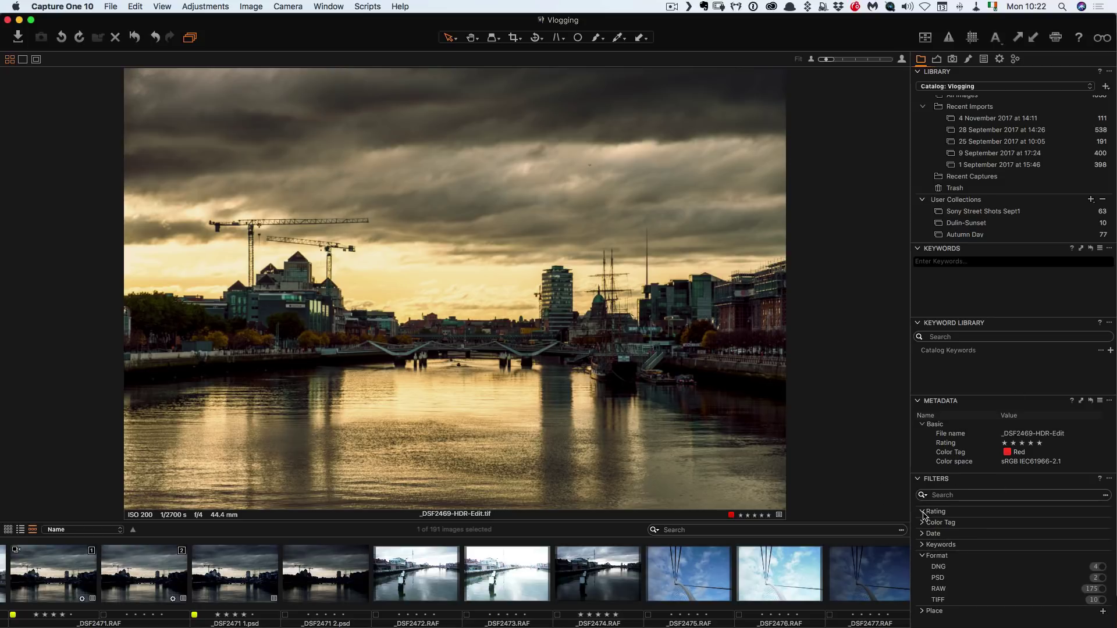
scroll(1032, 541, "up", 3)
left_click(1101, 561)
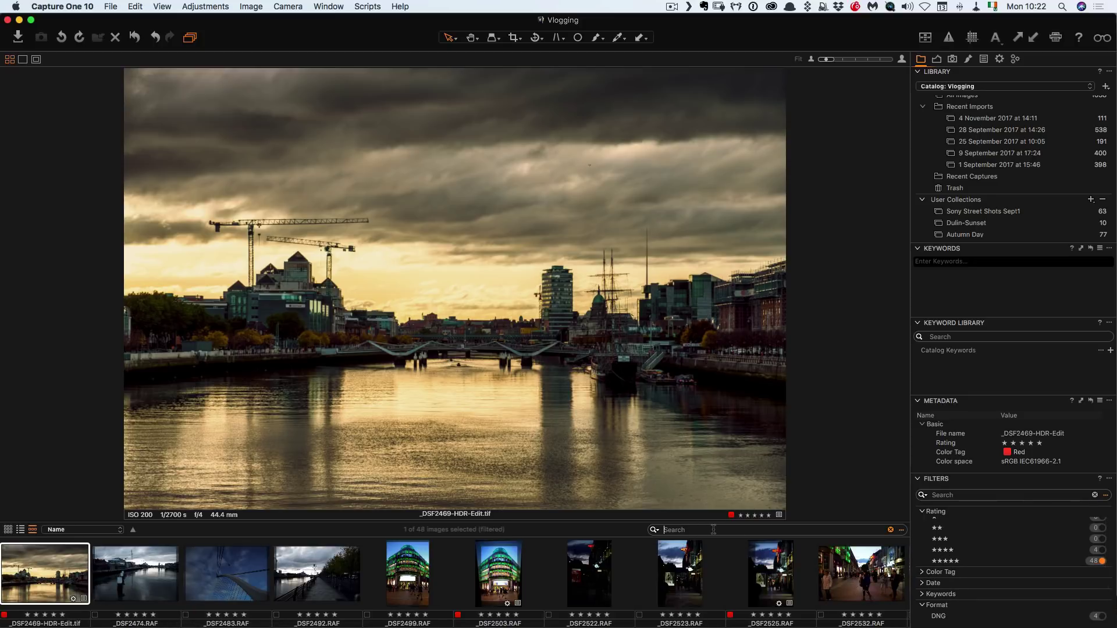
left_click(654, 530)
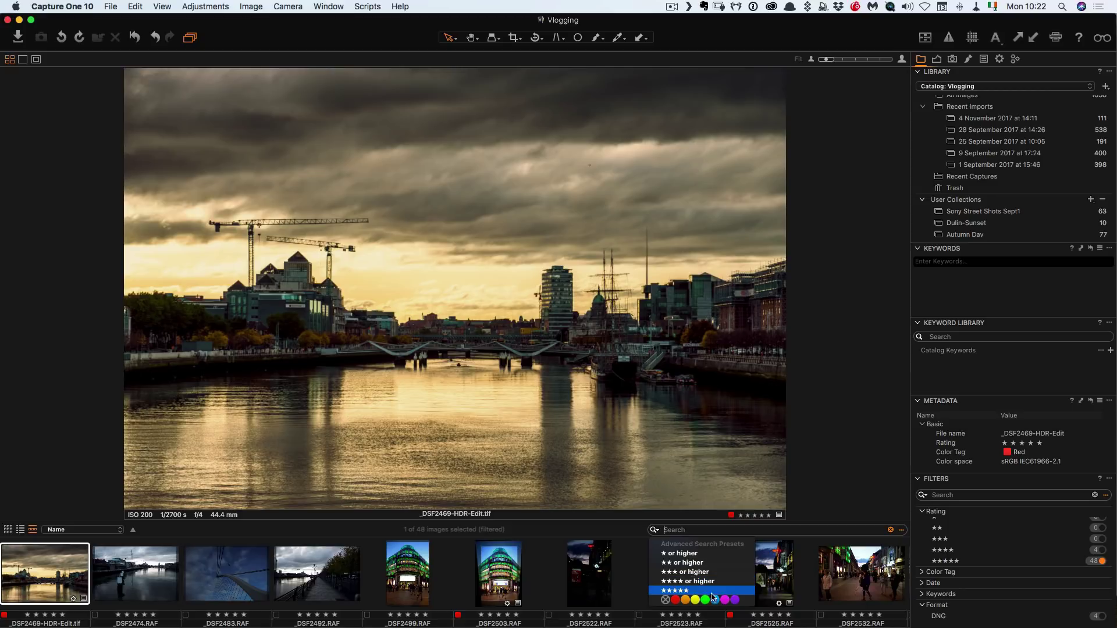
left_click(656, 530)
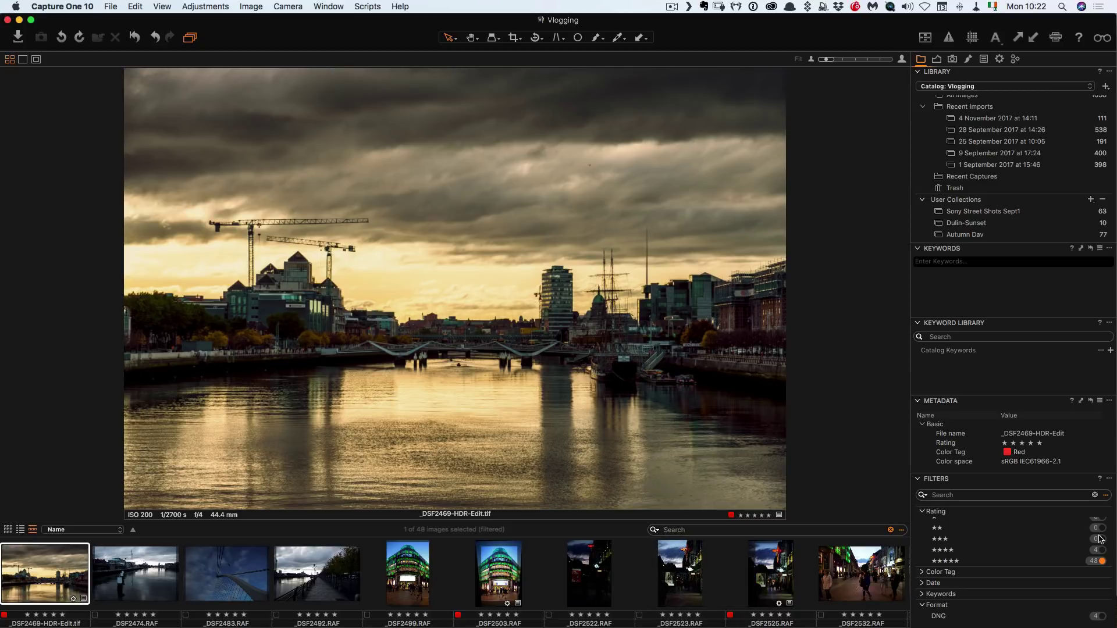
scroll(1079, 558, "up", 2)
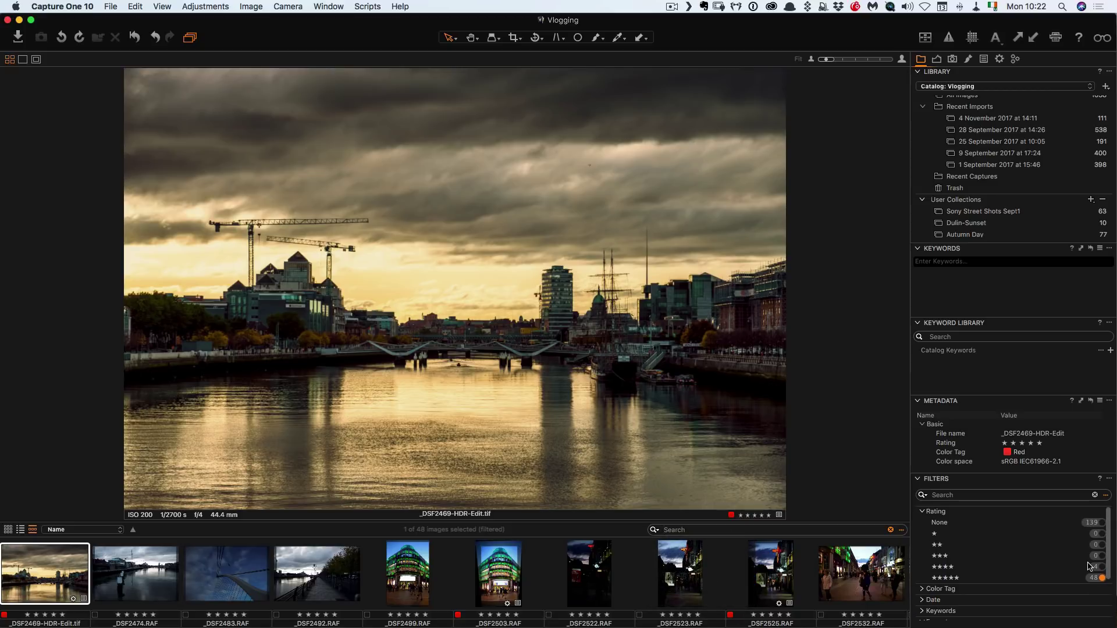
left_click(1101, 578)
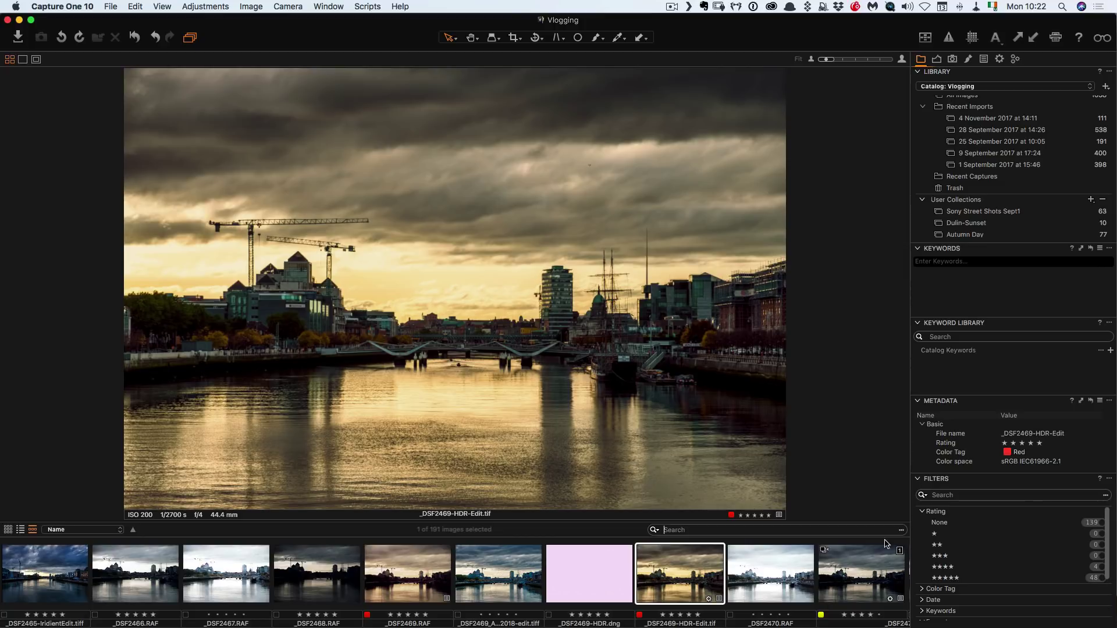
Step: Hide the viewer with Option-Cmd-V so thumbnails fill the window
scroll(778, 580, "right", 5)
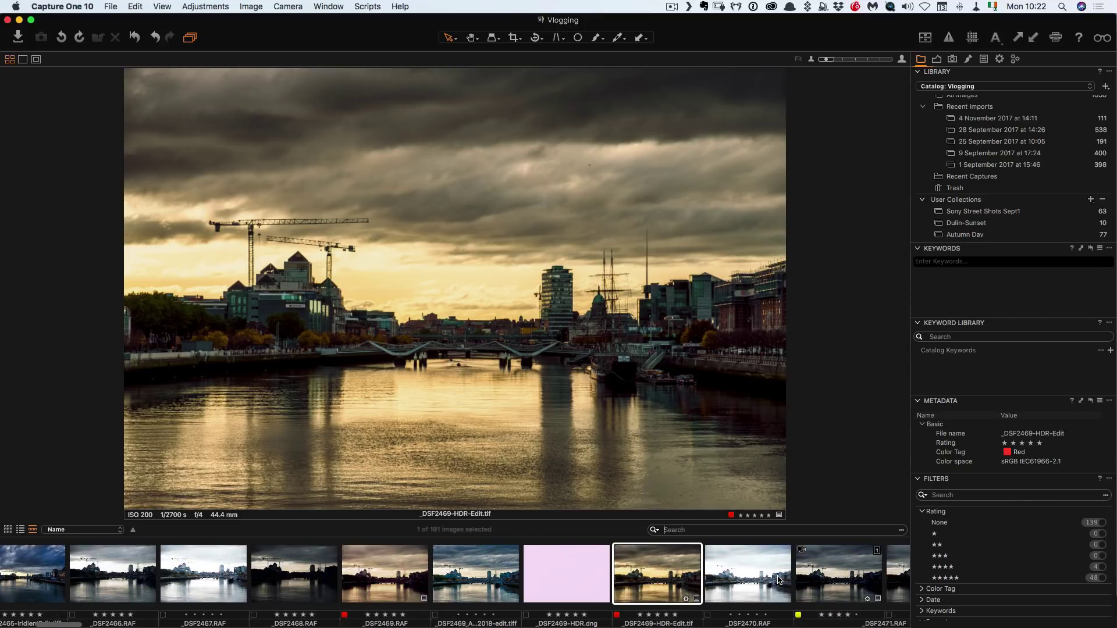
scroll(778, 580, "right", 3)
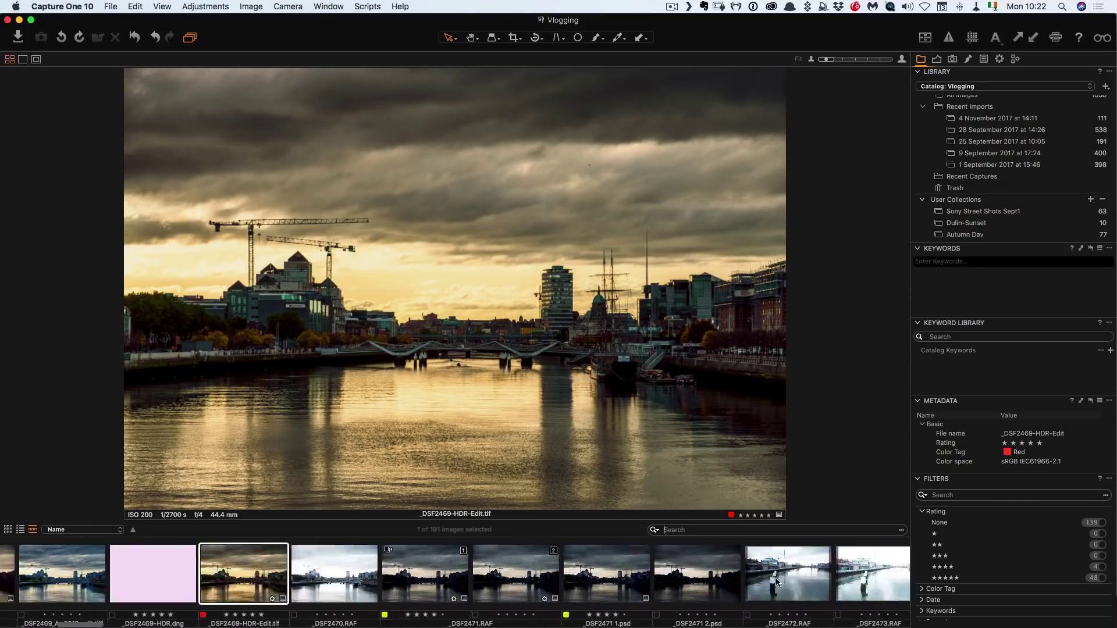
scroll(778, 580, "left", 5)
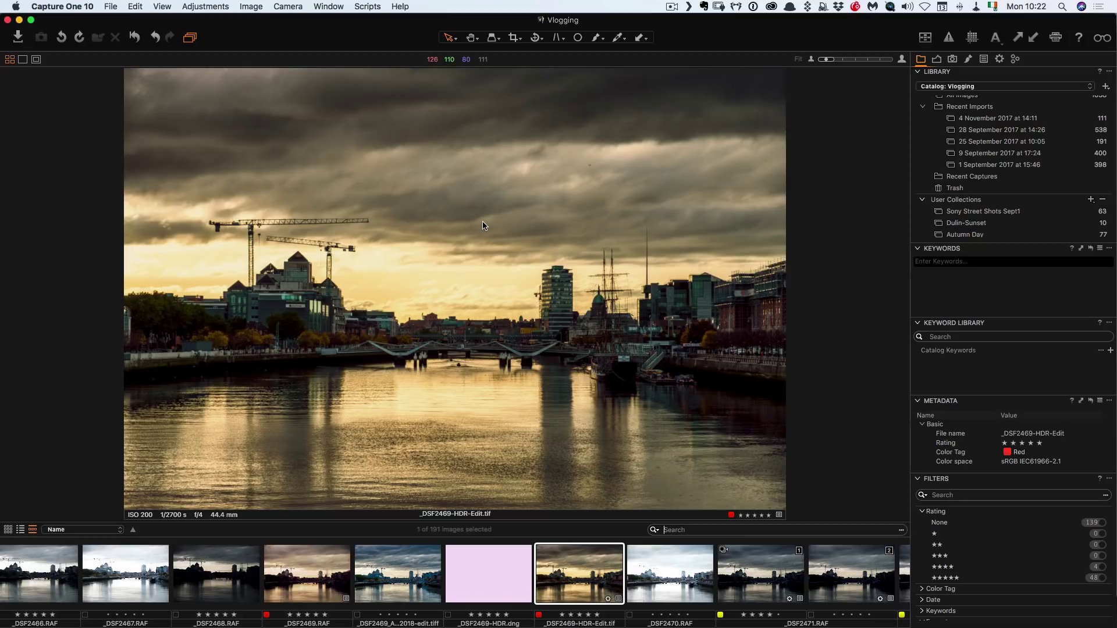
key("super+alt+v")
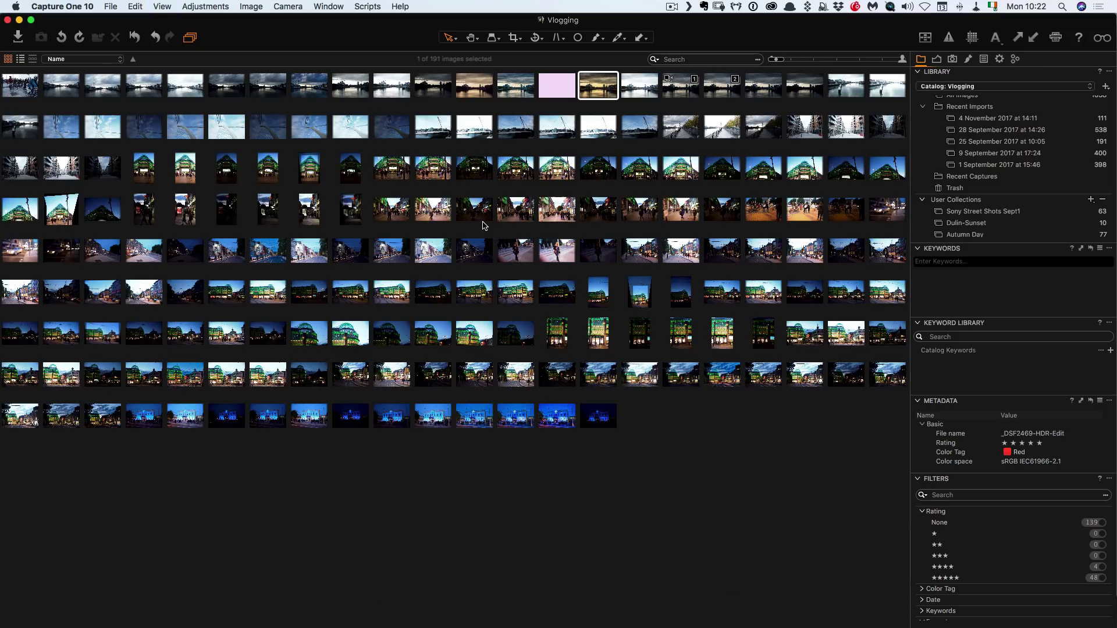
left_click_drag(778, 59, 784, 59)
left_click(808, 60)
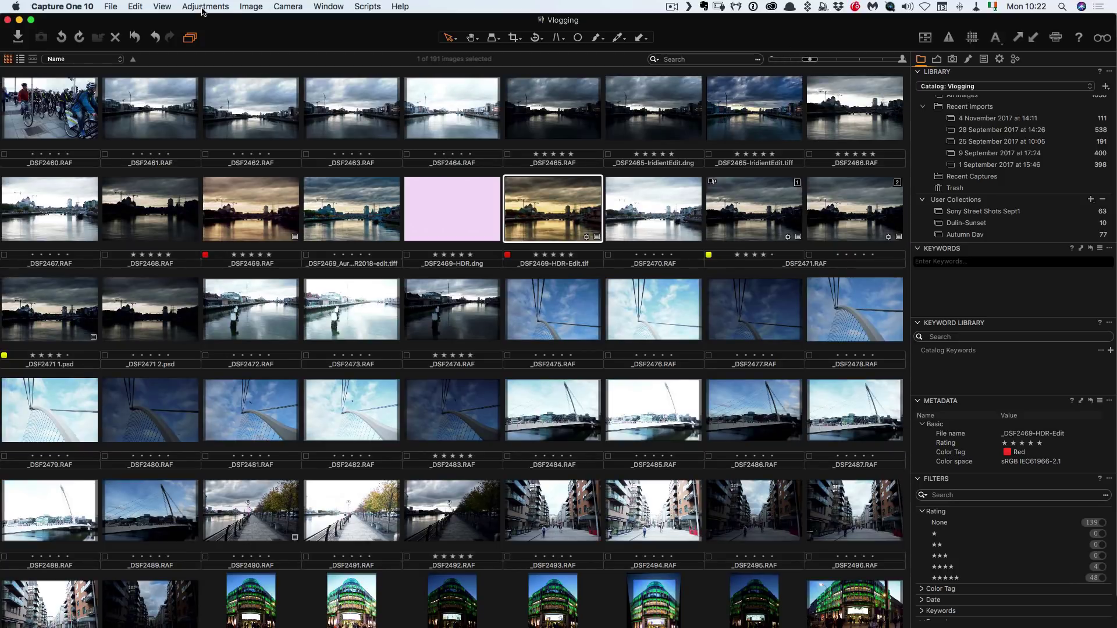
left_click(160, 6)
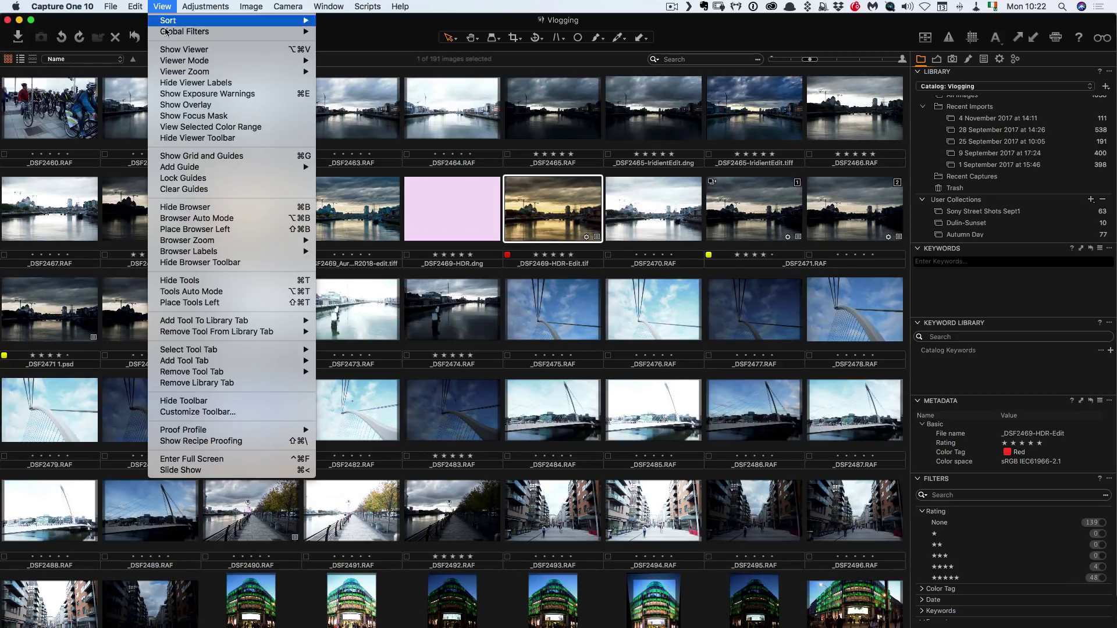
mouse_move(188, 61)
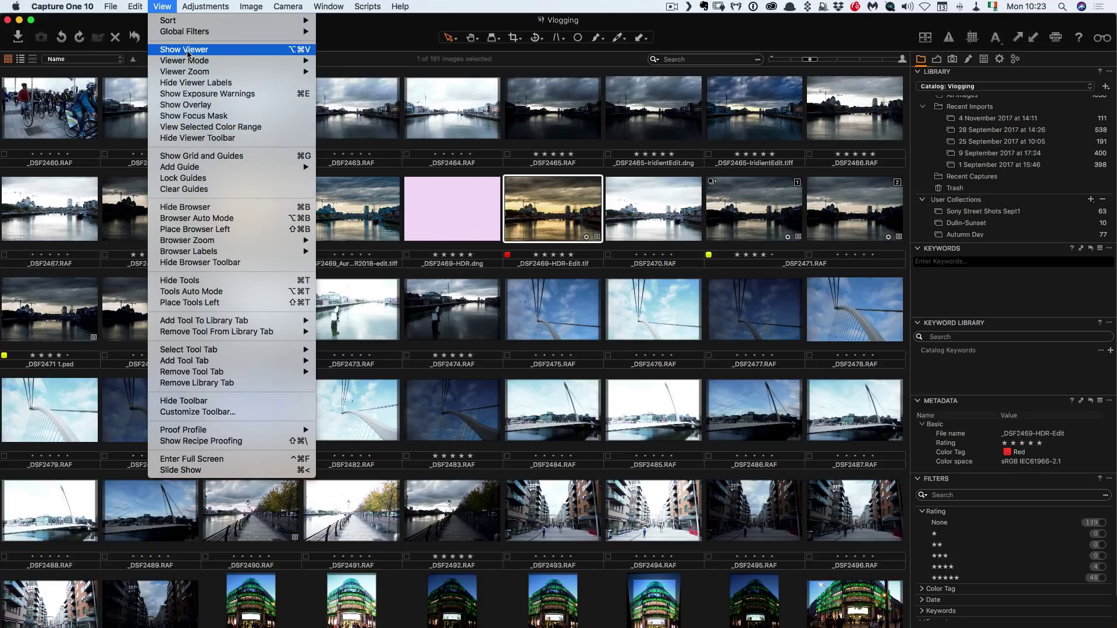
left_click(188, 51)
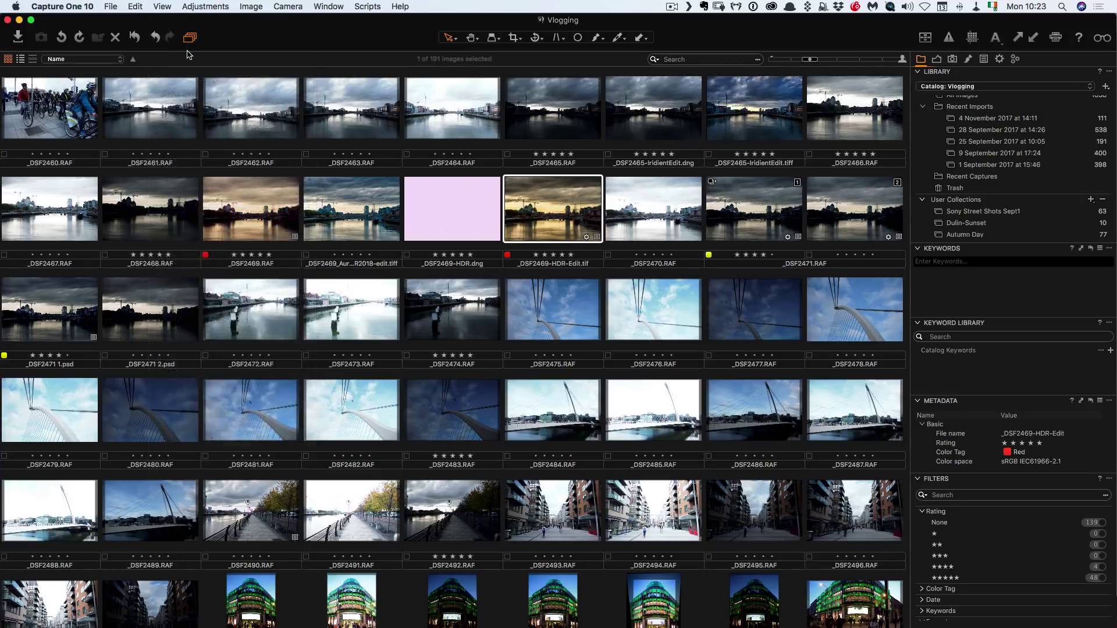
left_click(163, 7)
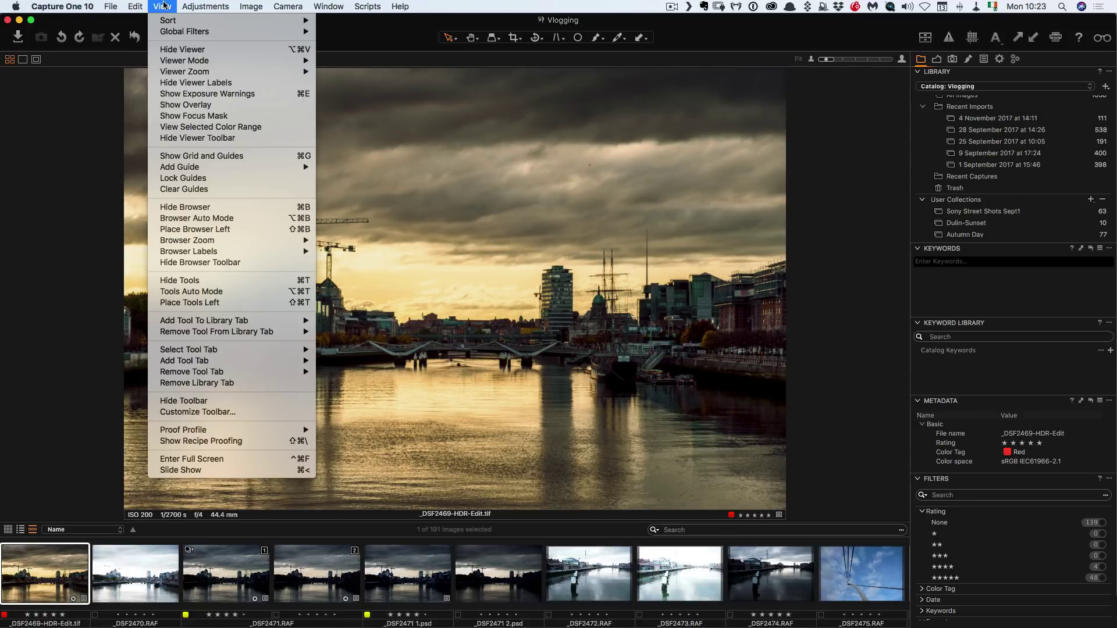
left_click(174, 51)
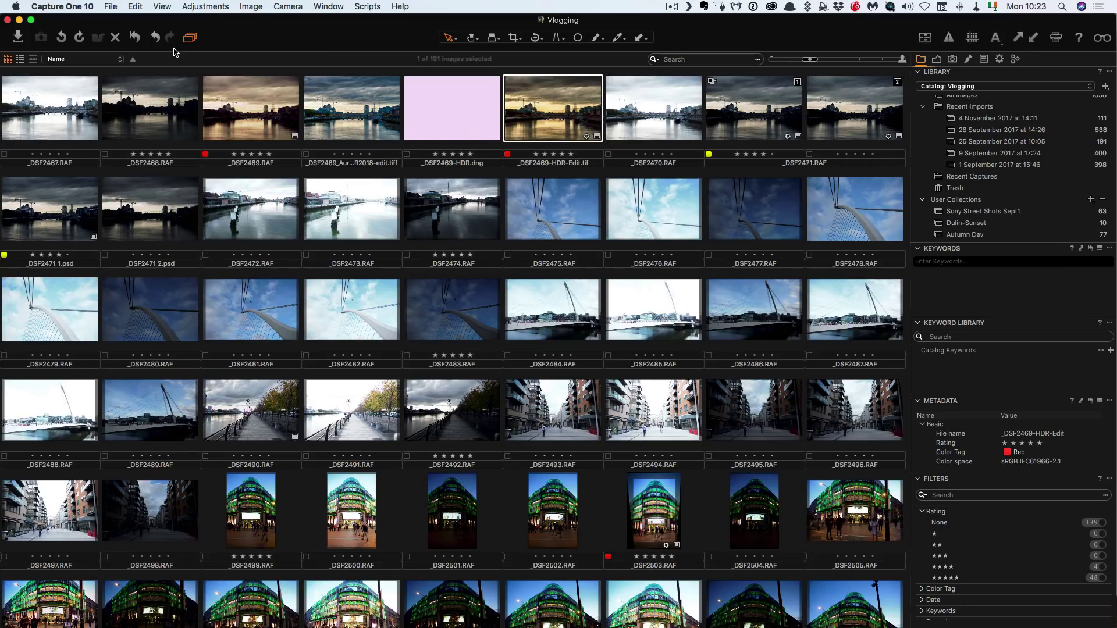
left_click(162, 6)
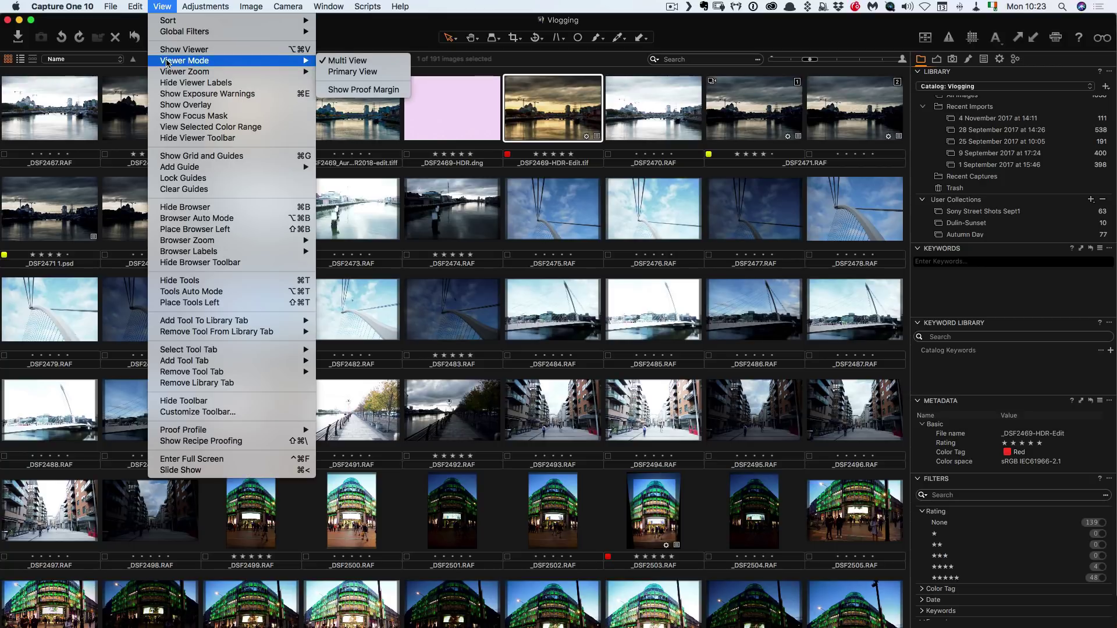
left_click(174, 49)
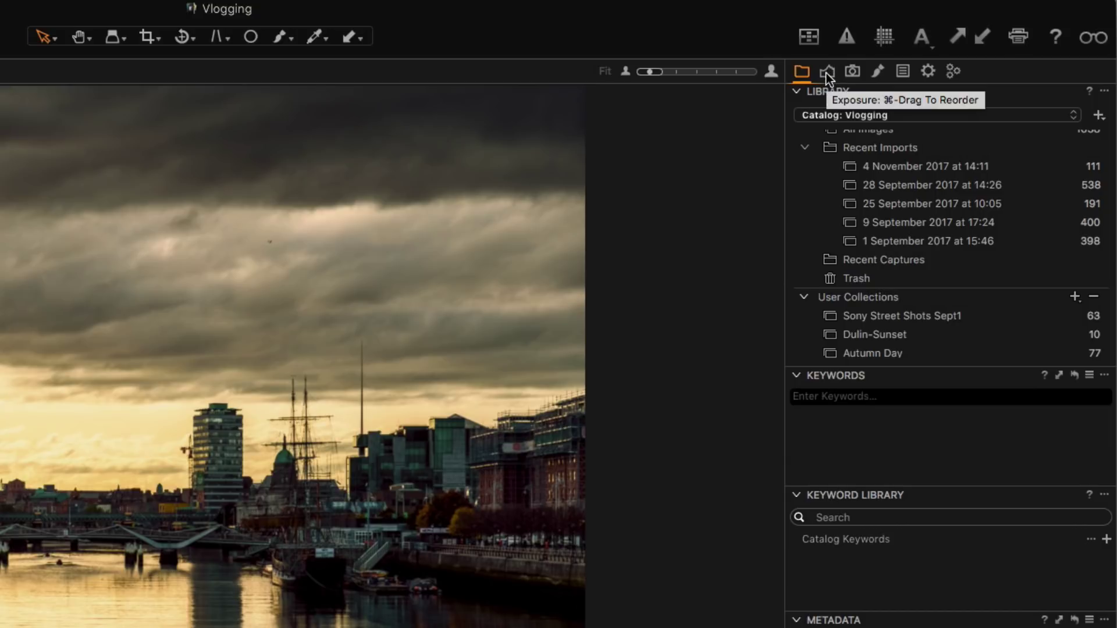
Step: On the Exposure tool tab, raise the White Balance Kelvin to 5163 K
left_click(827, 73)
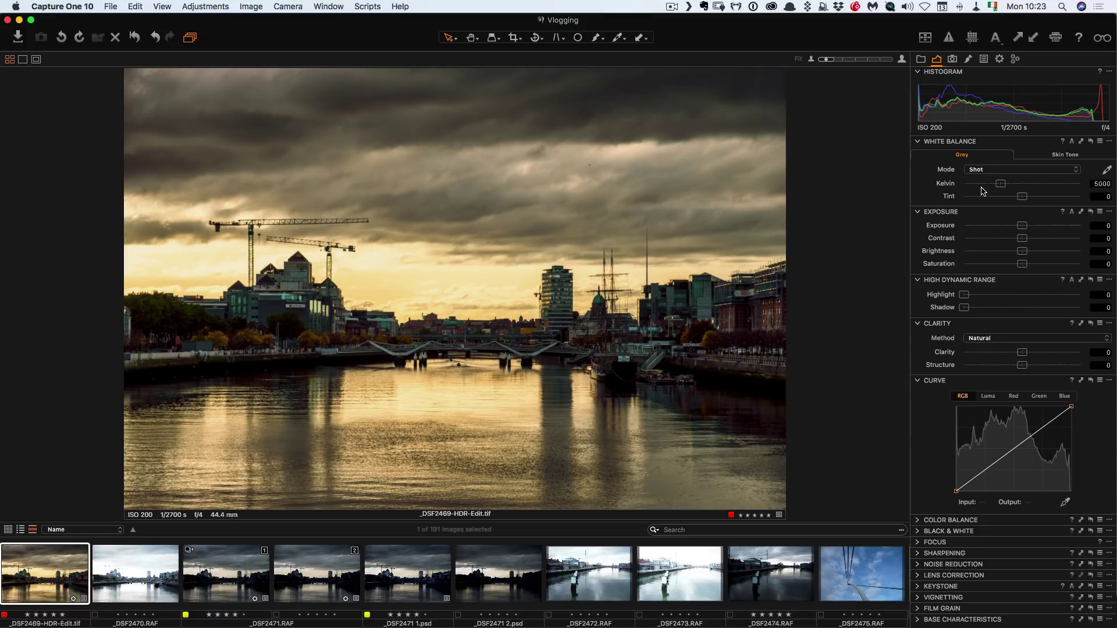
scroll(982, 191, "up", 5)
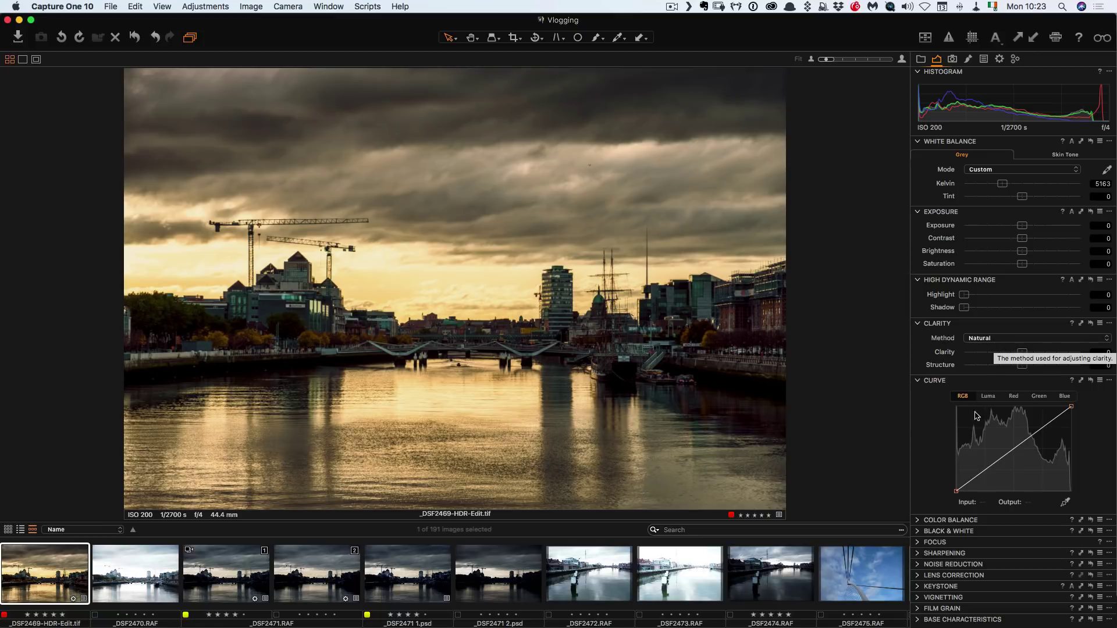
Step: Expand and collapse the Color Balance and Black & White tools
left_click(919, 520)
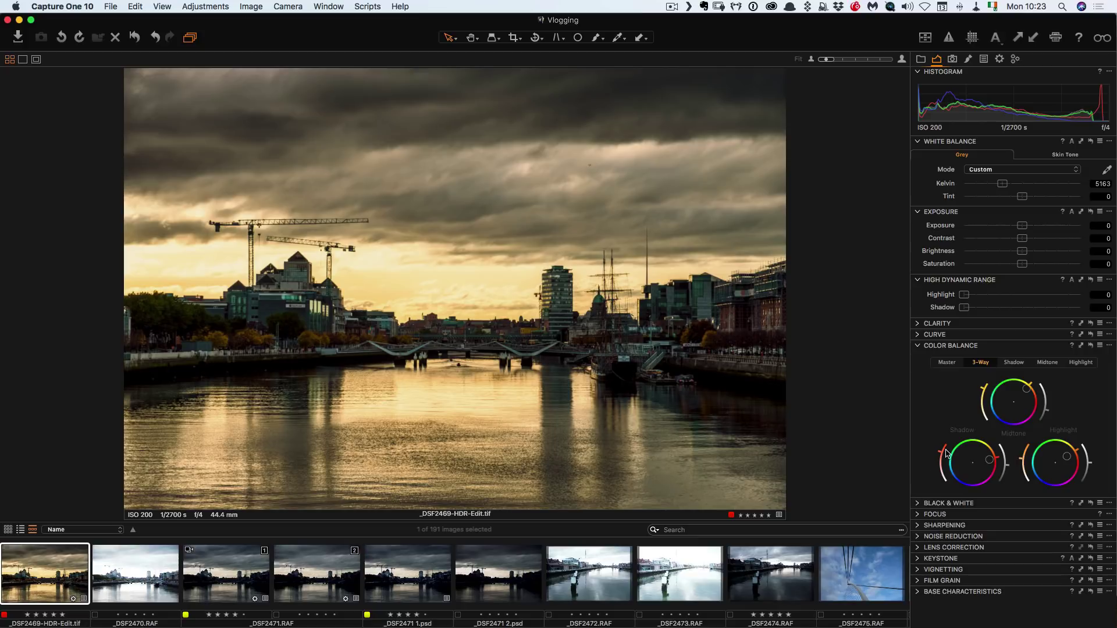
left_click(919, 504)
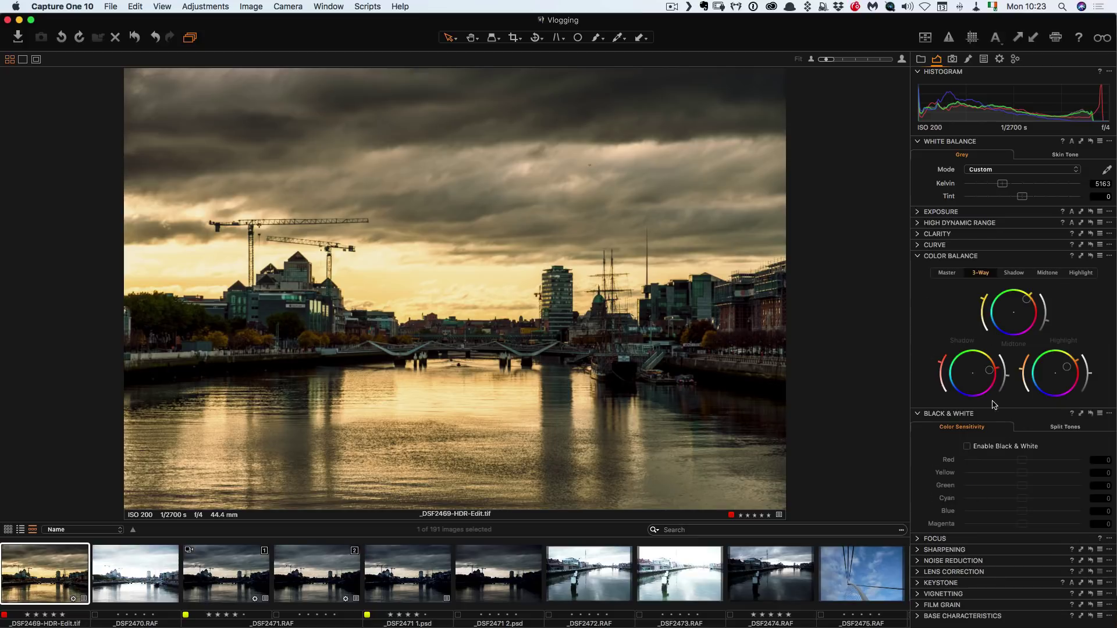
left_click(918, 414)
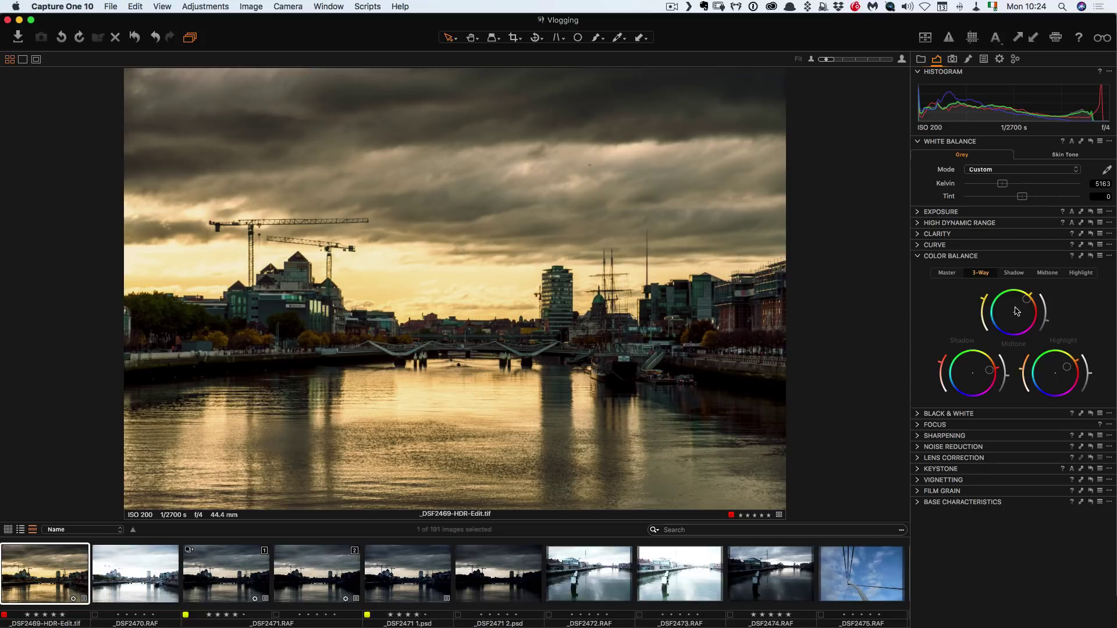
left_click(918, 259)
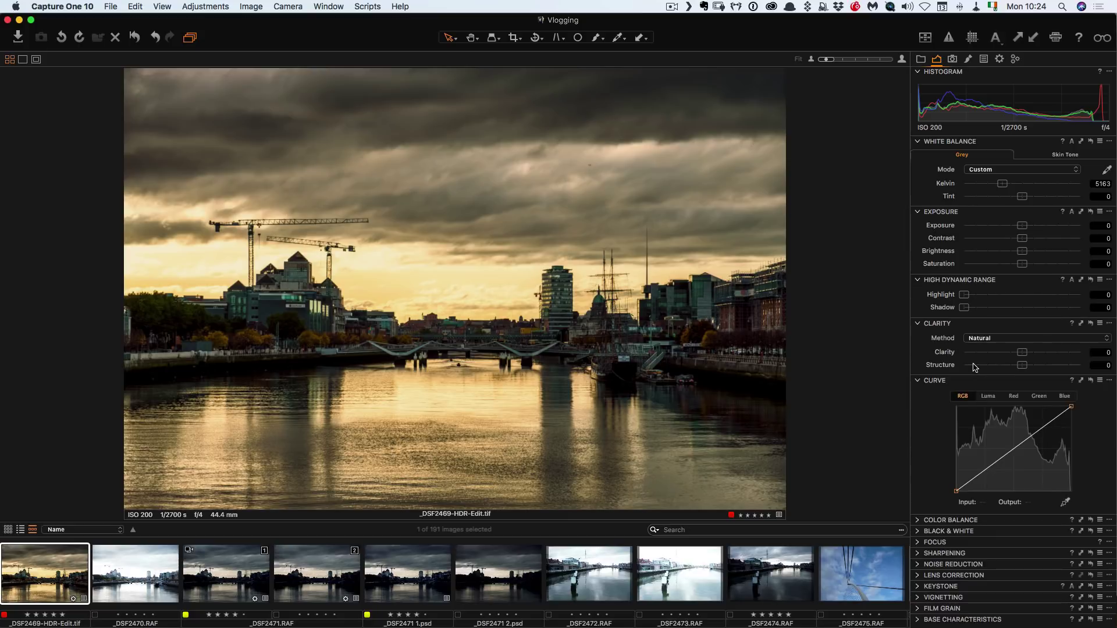
Step: Set Clarity Structure to 20, check Focus, and expand Base Characteristics
left_click_drag(973, 365, 985, 367)
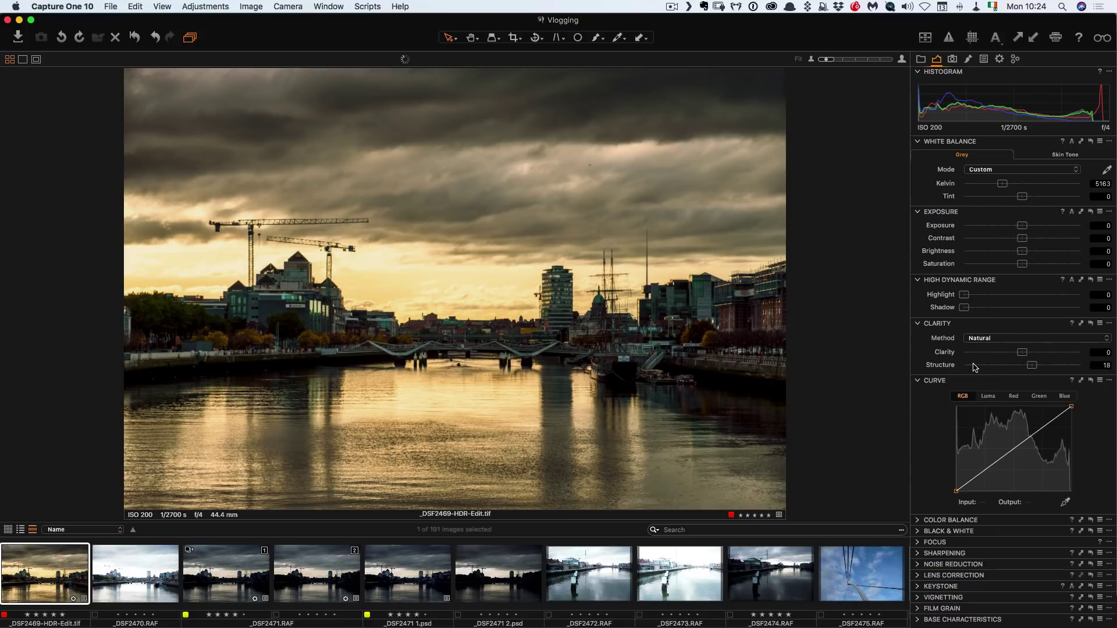
left_click(918, 544)
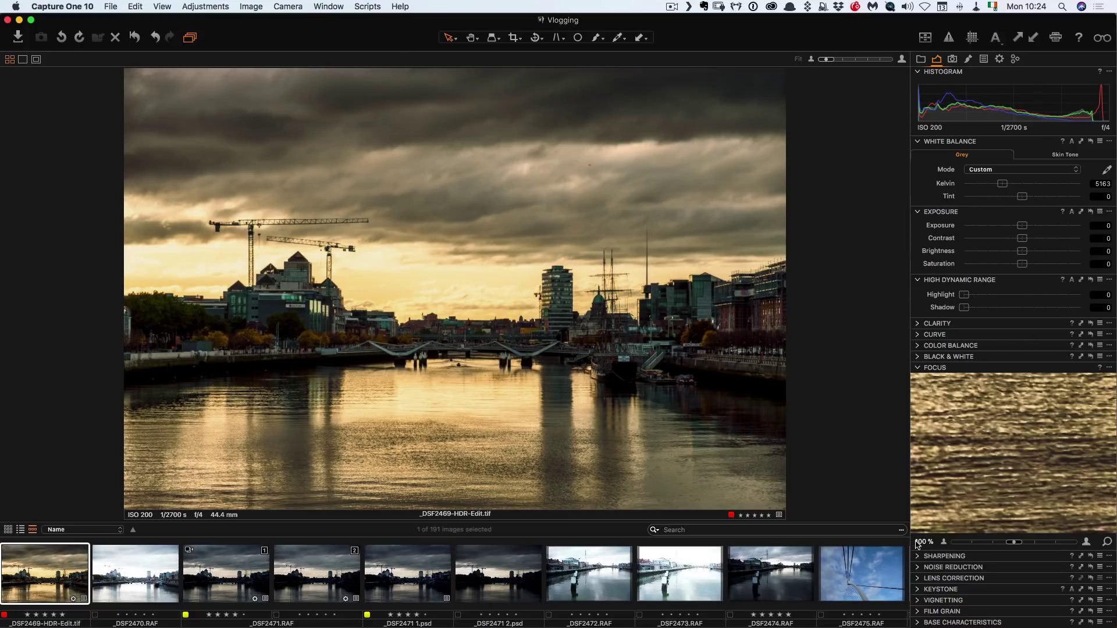
left_click(919, 369)
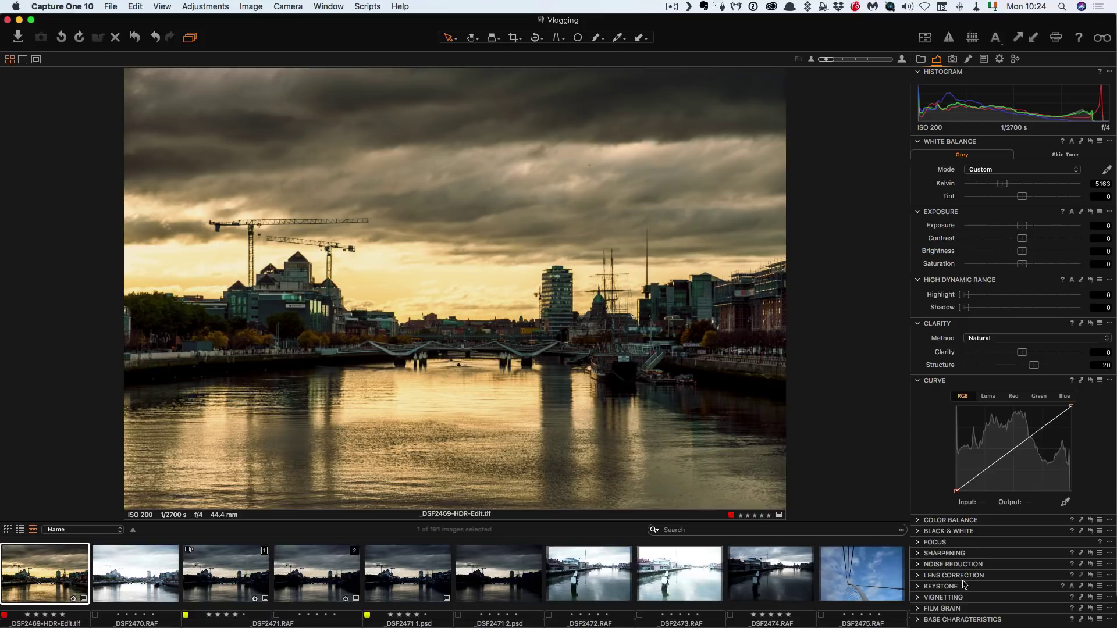
left_click(918, 620)
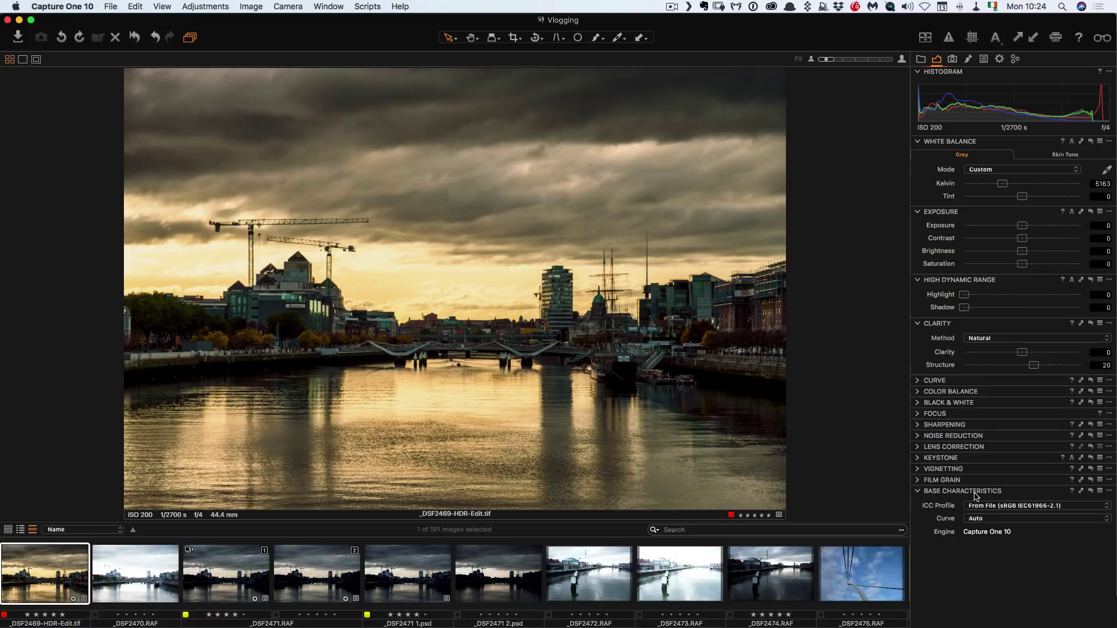
Step: Step through the Capture, Local Adjustments, Adjustments and Output tabs, ending on Batch
left_click(953, 60)
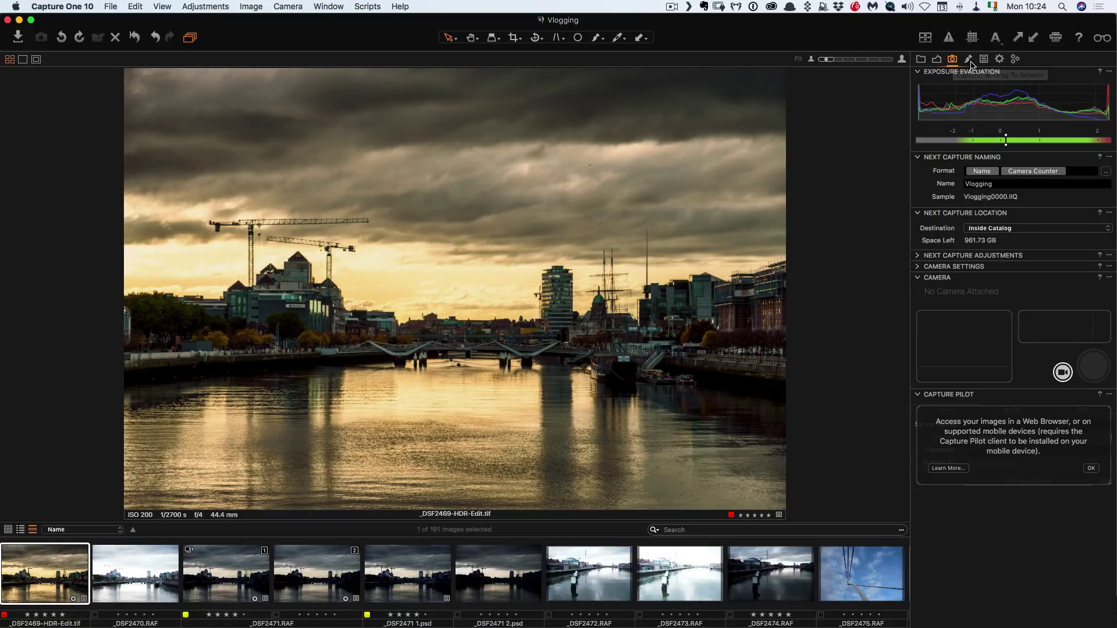
left_click(968, 61)
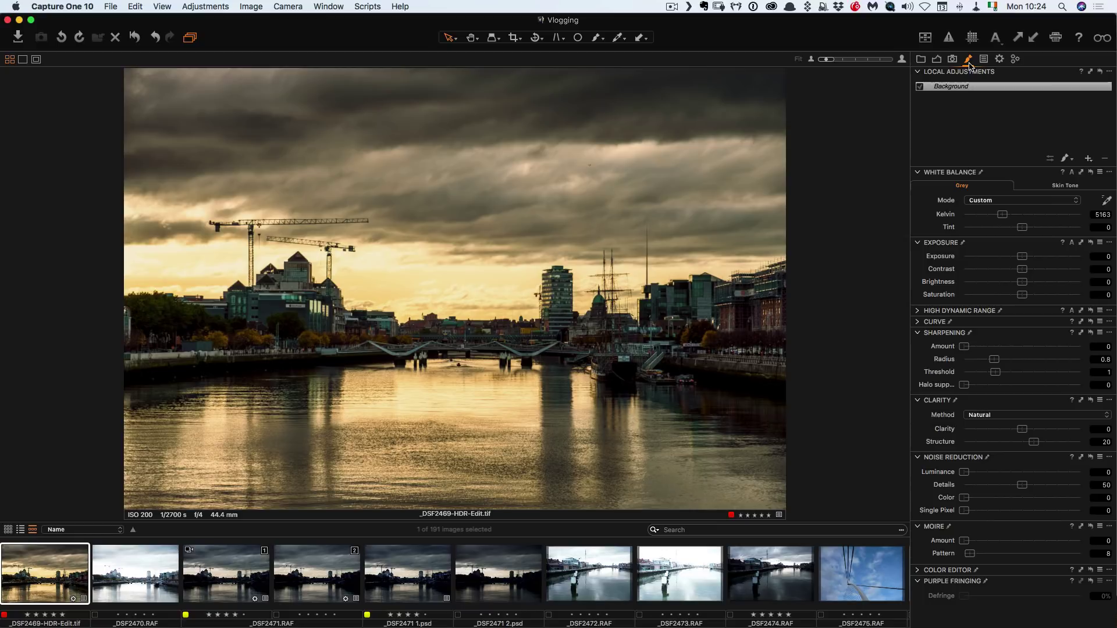
left_click(983, 60)
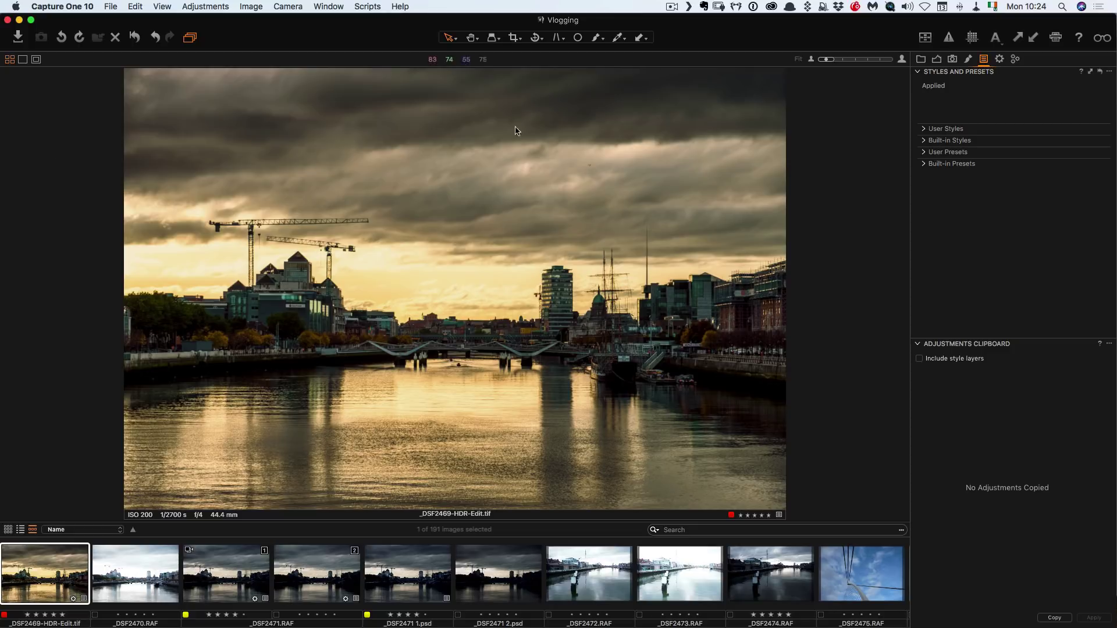
left_click(999, 59)
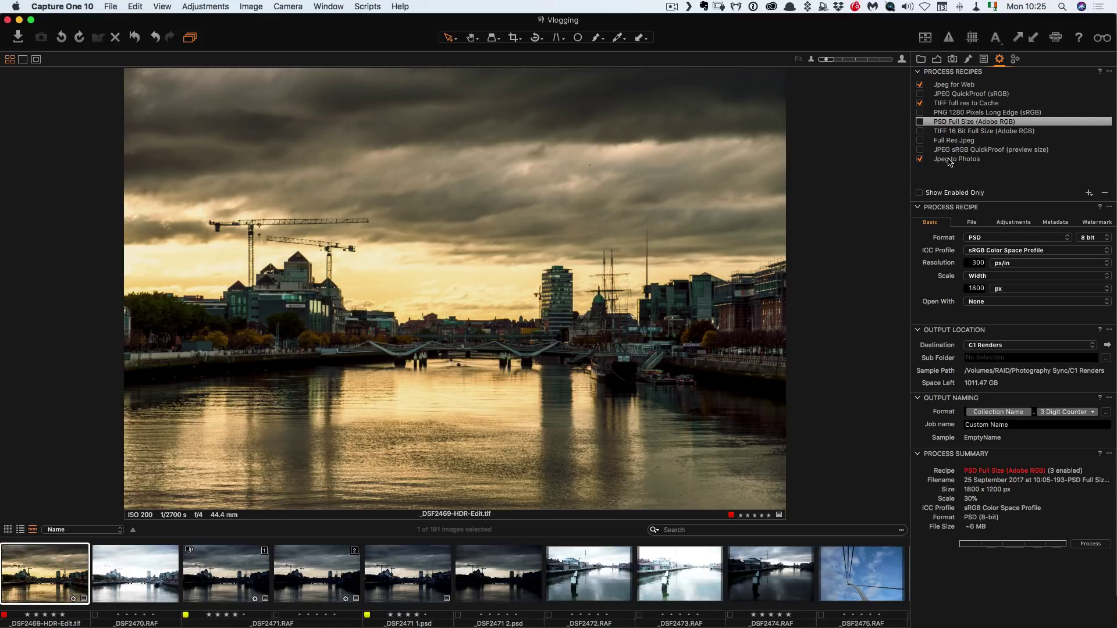
left_click(1016, 59)
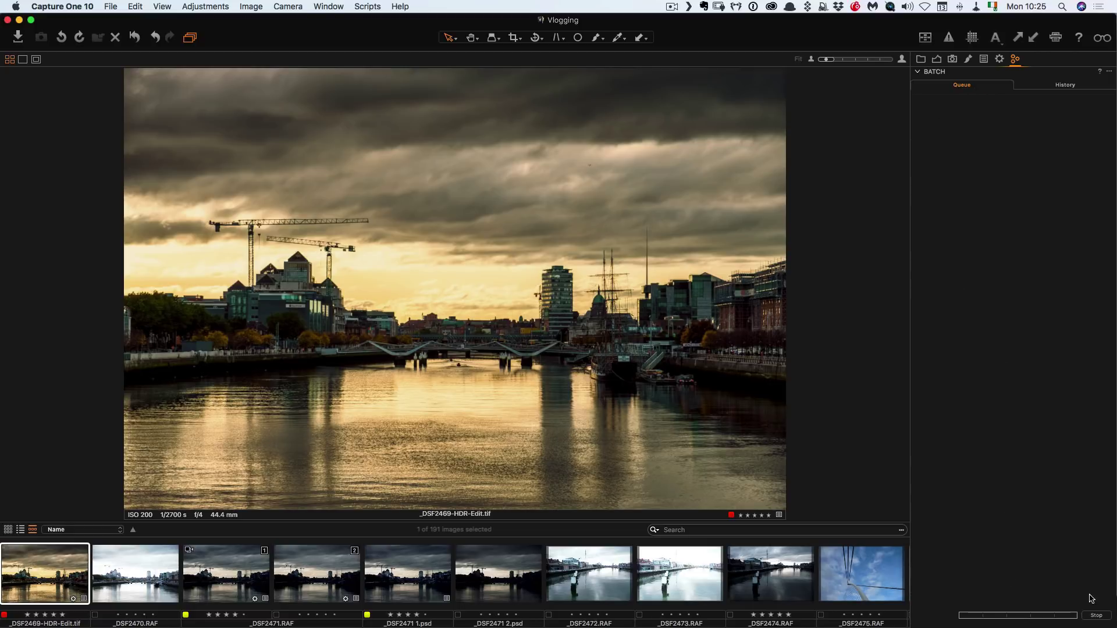
Step: Switch to the Library tab and toggle the viewer off and back on with ⌥⌘V
left_click(921, 59)
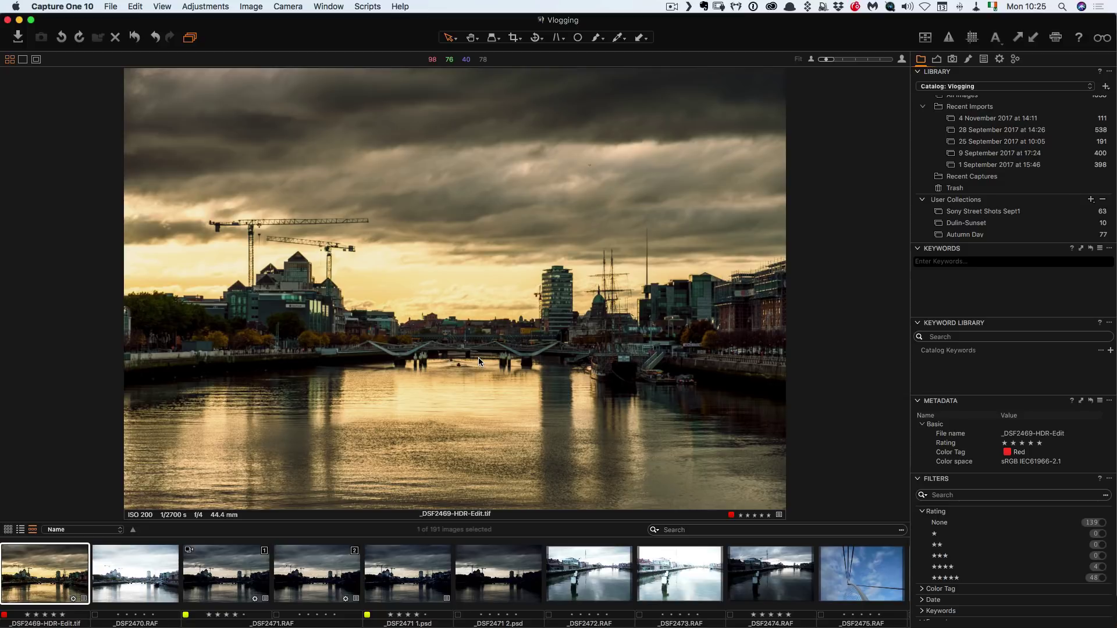
key("alt+super+v")
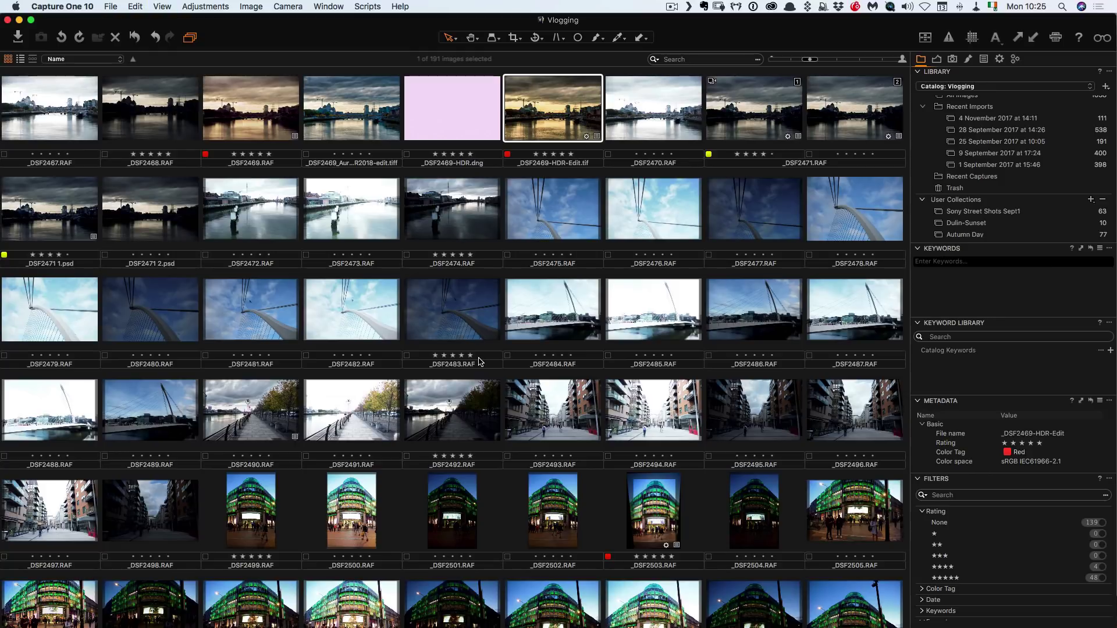
key("alt+super+v")
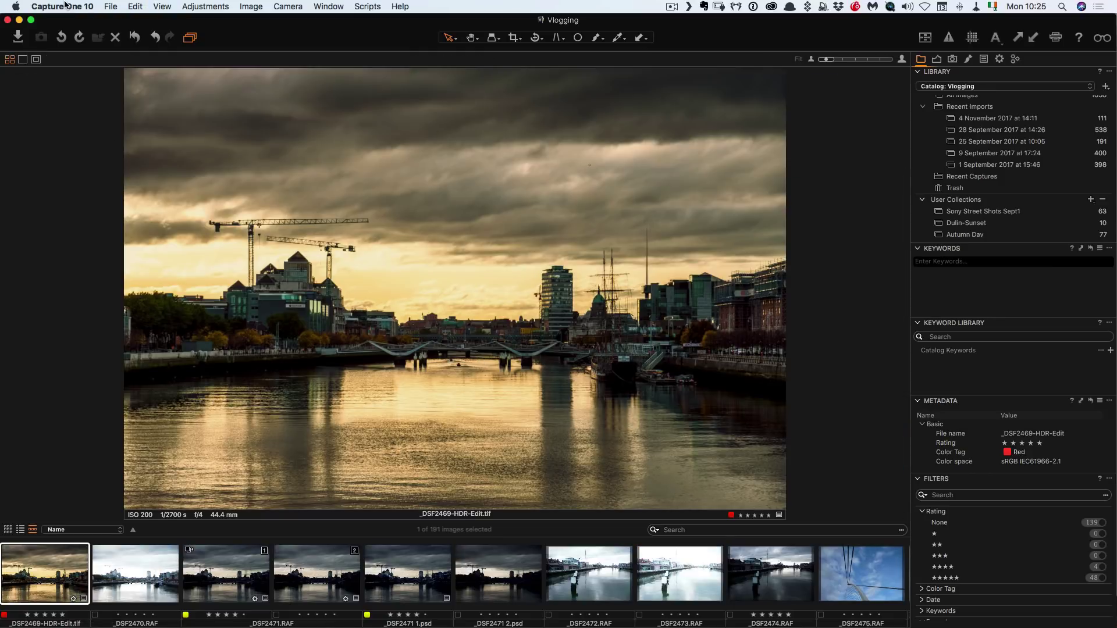
Step: Create a new keyboard shortcut set named with the user's name plus 'Lightroom'
left_click(69, 6)
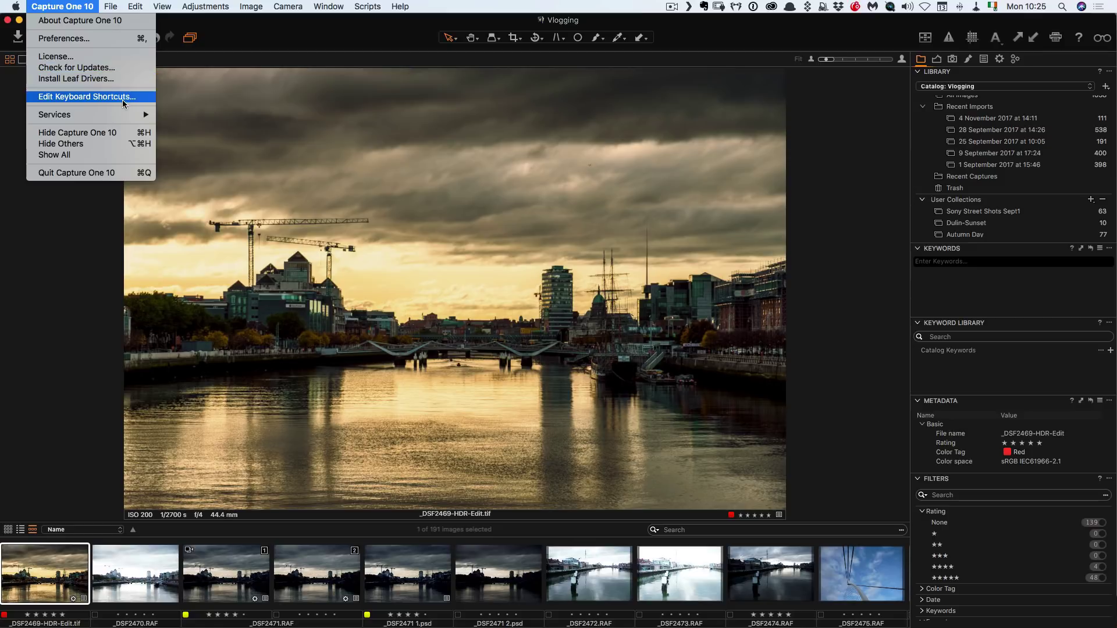
left_click(122, 98)
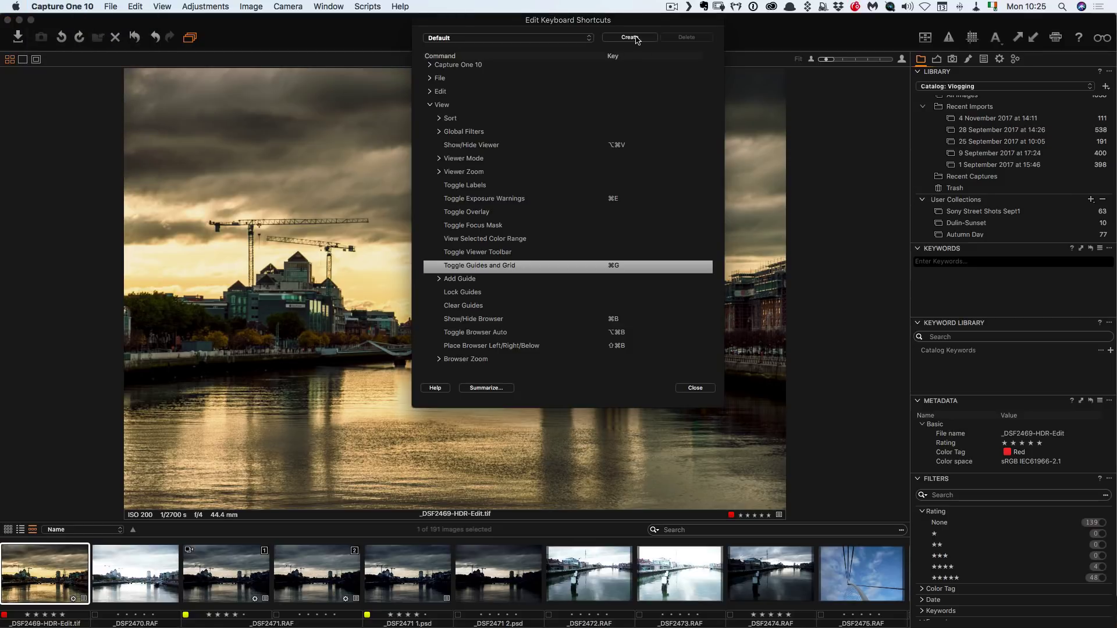
left_click(634, 37)
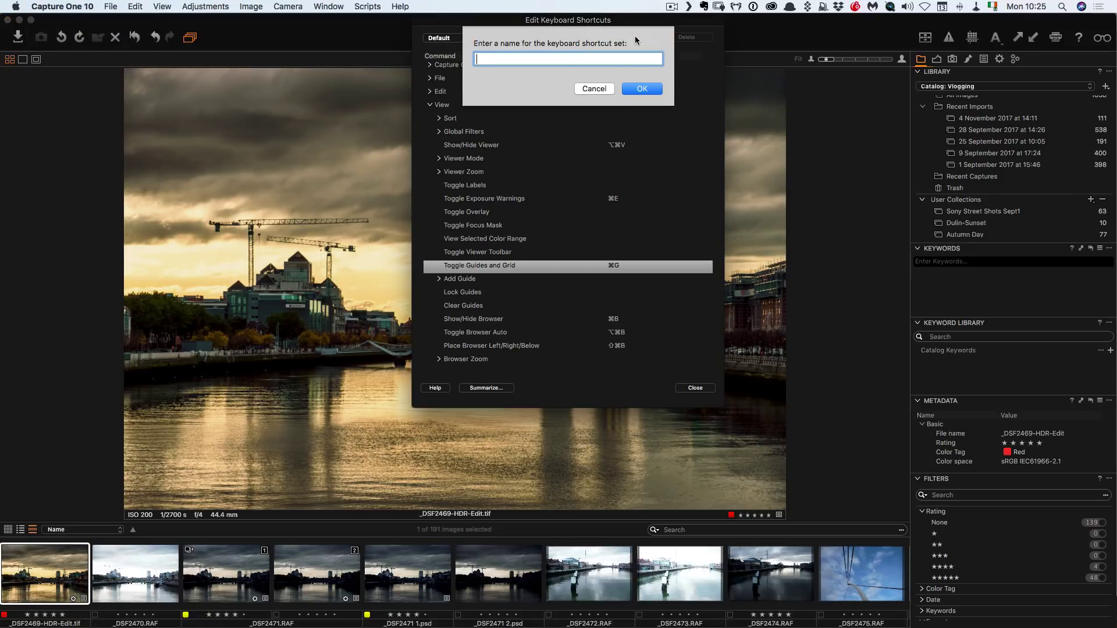
type("Thomas Lightroom")
left_click(642, 89)
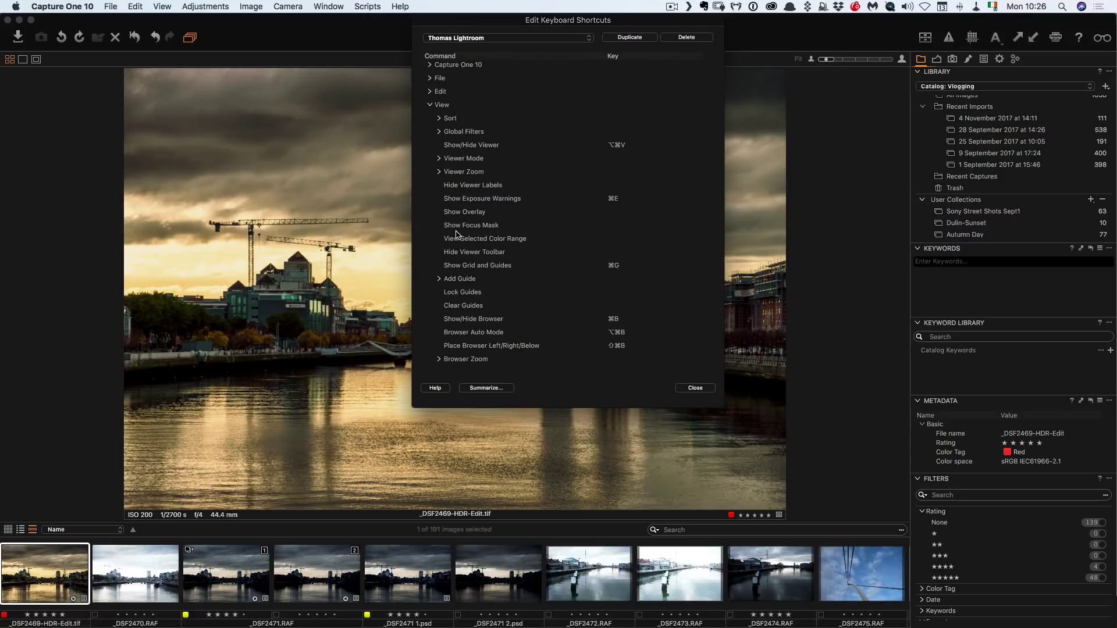
Step: Replace the Show/Hide Viewer shortcut with ⌘G
scroll(457, 235, "down", 2)
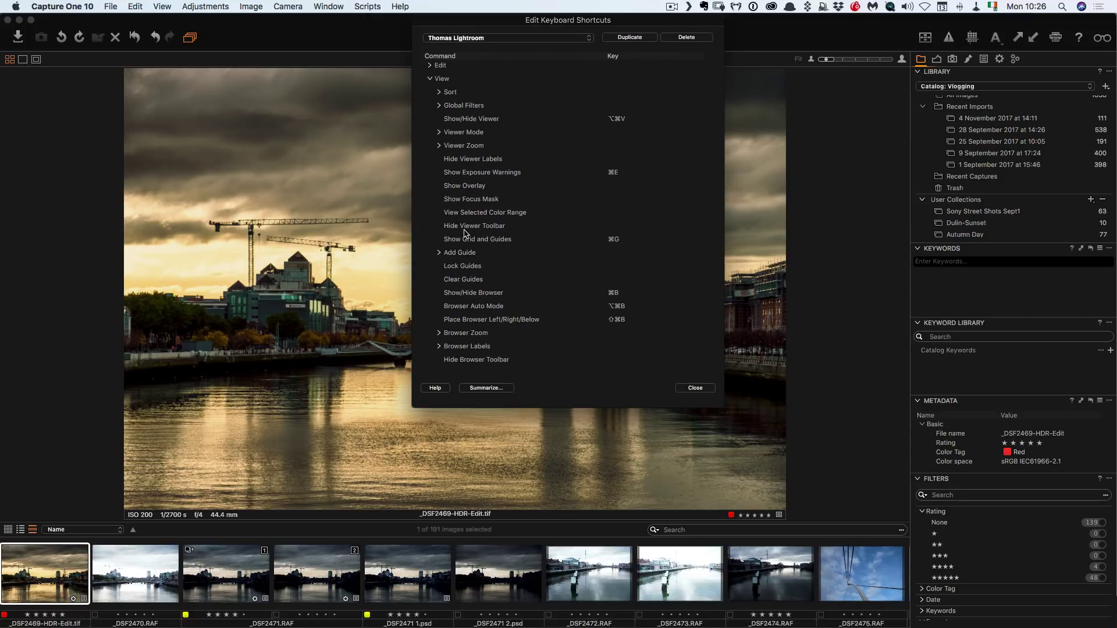
scroll(467, 172, "up", 2)
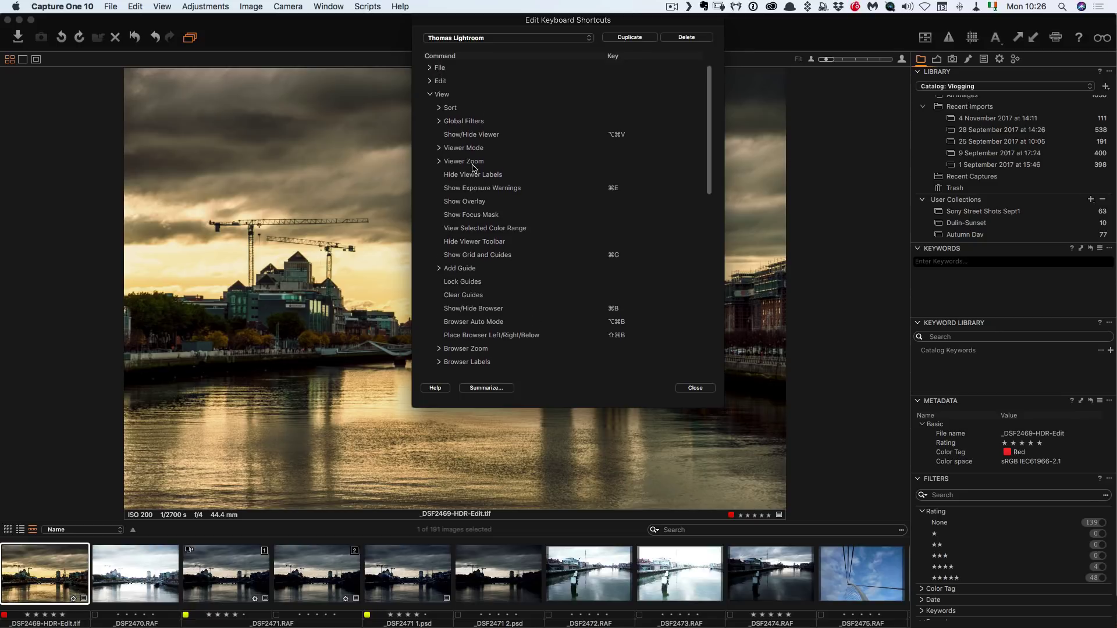
left_click(474, 135)
left_click(696, 136)
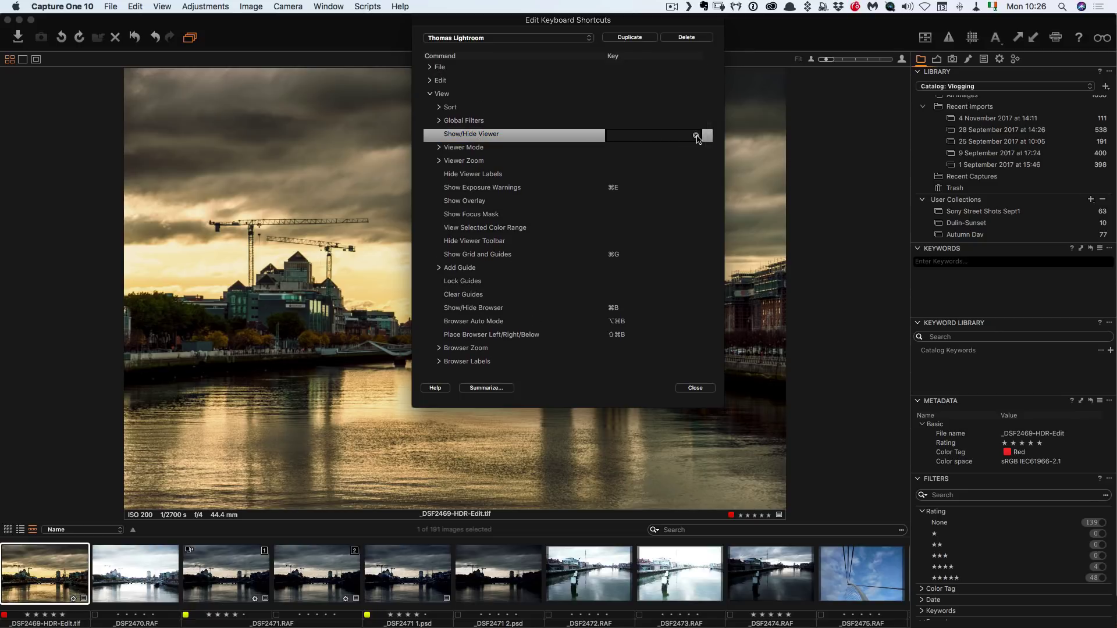
key("super")
key("super+g")
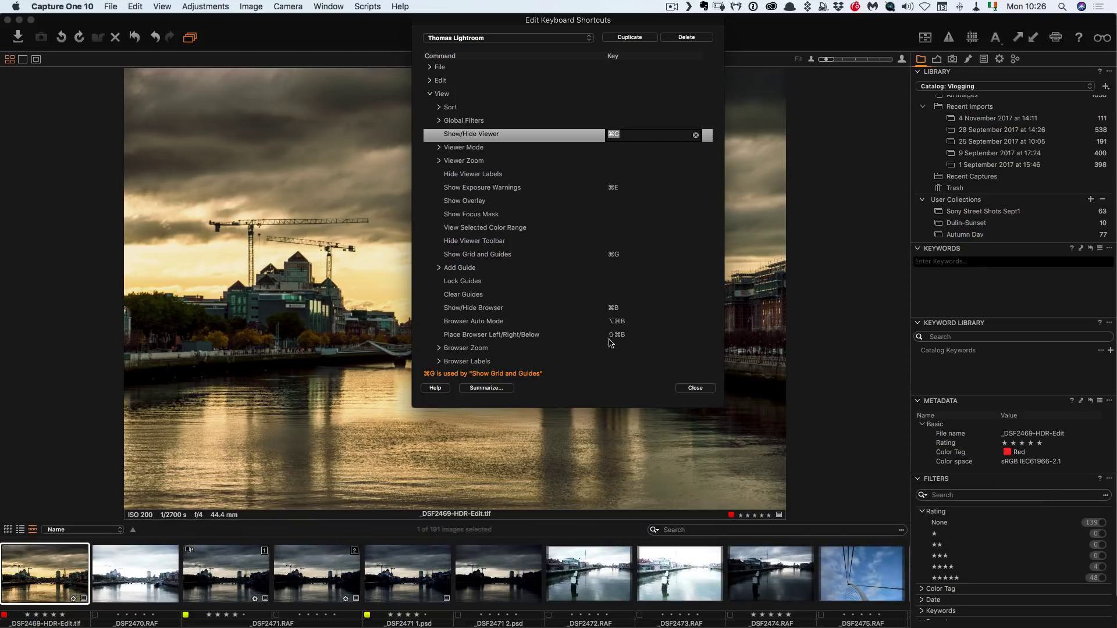
key("Tab")
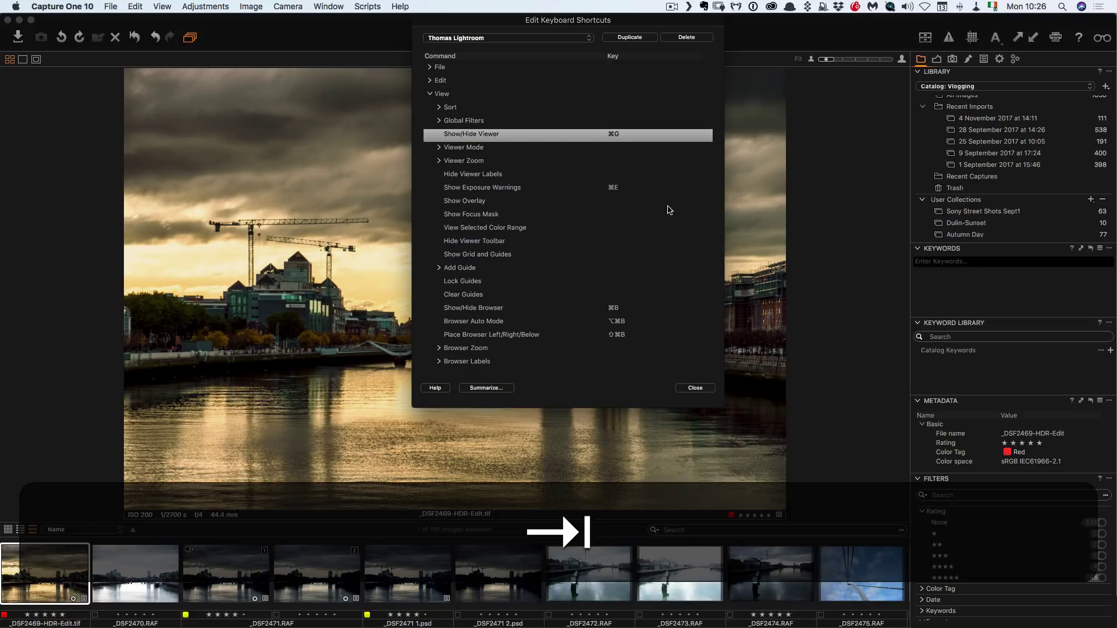
Step: Close the shortcuts editor and press ⌘G twice to hide and restore the viewer
left_click(696, 388)
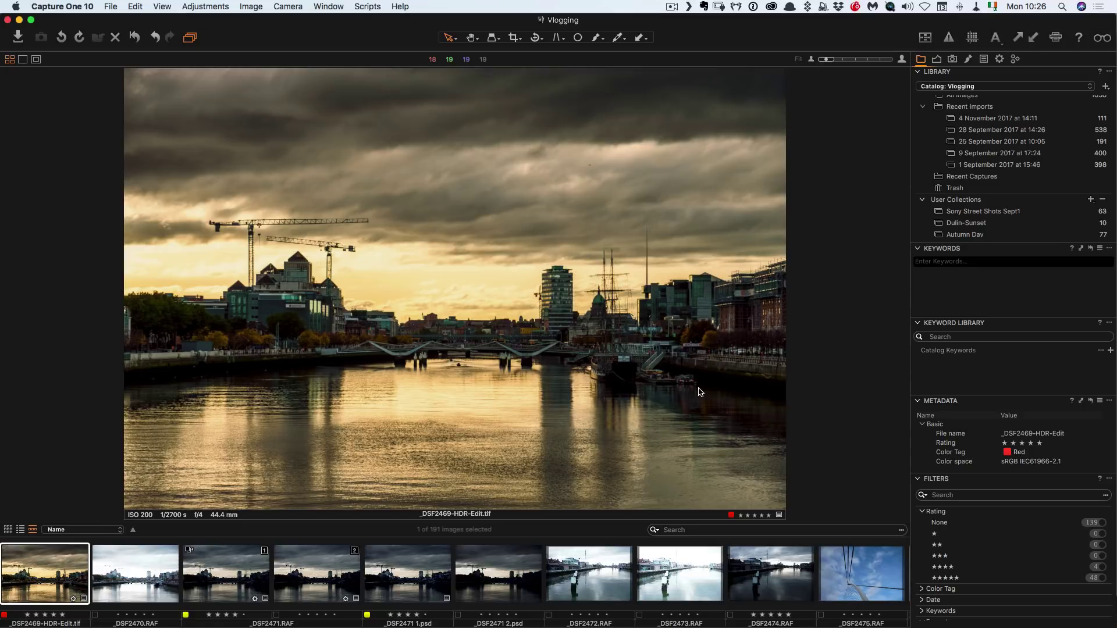
key("super+g")
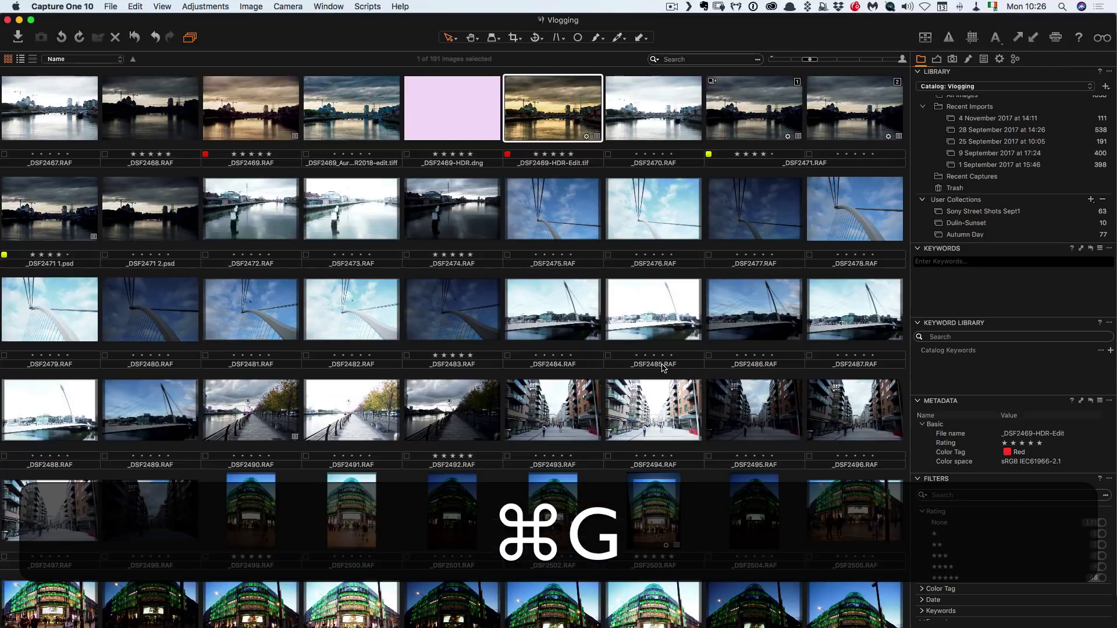
key("super+g")
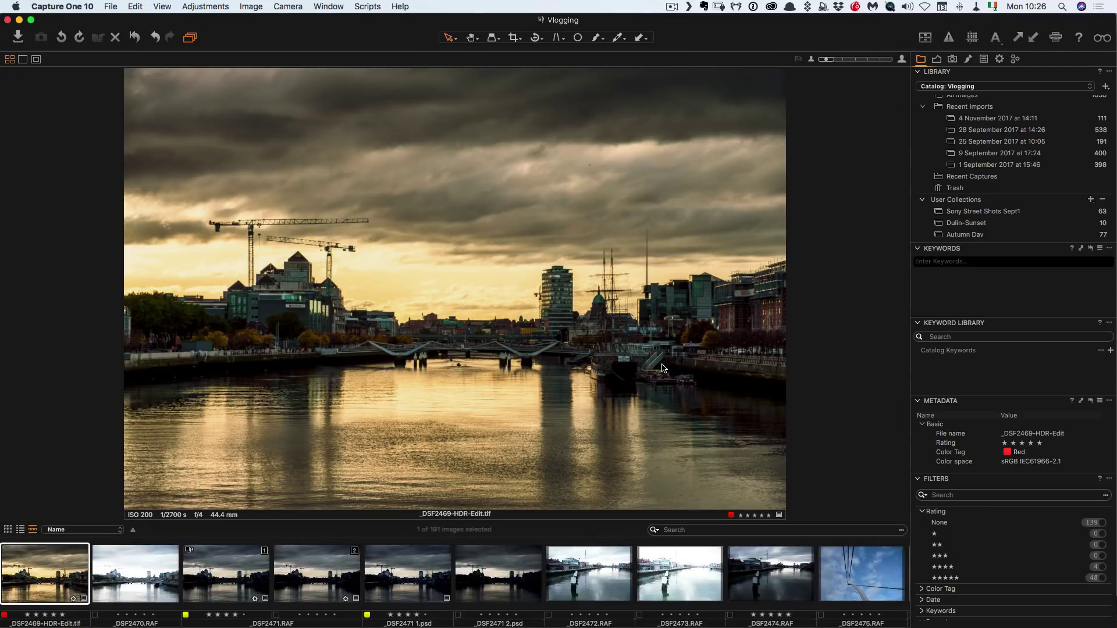
Step: On the Exposure tab, expand Color Balance to its 3-Way wheels and bring up the Add Tool list
left_click(938, 61)
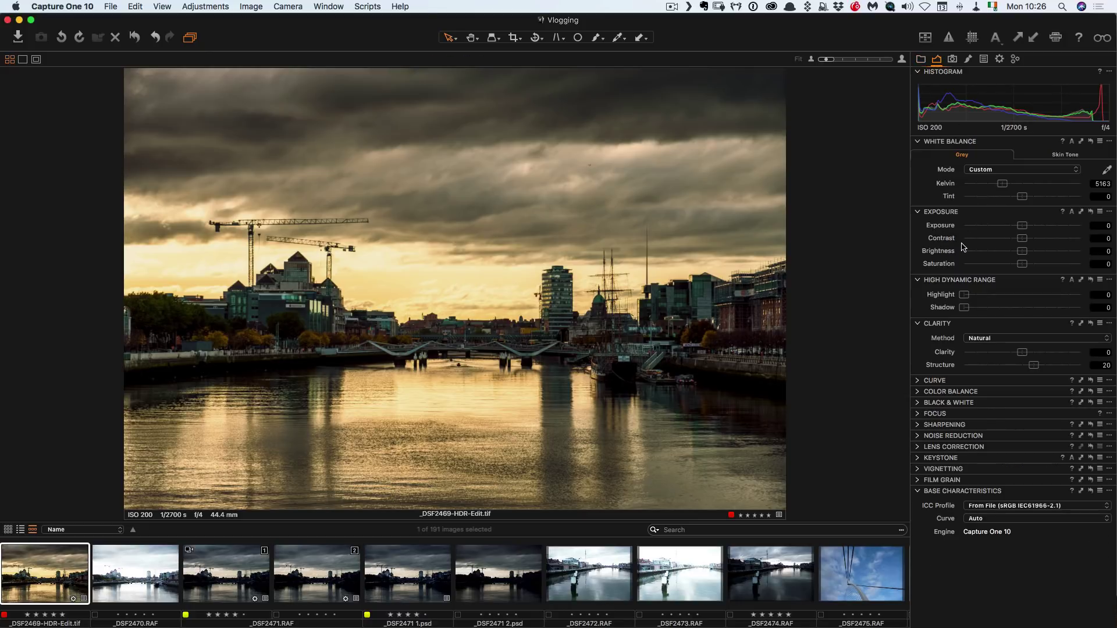
left_click(920, 392)
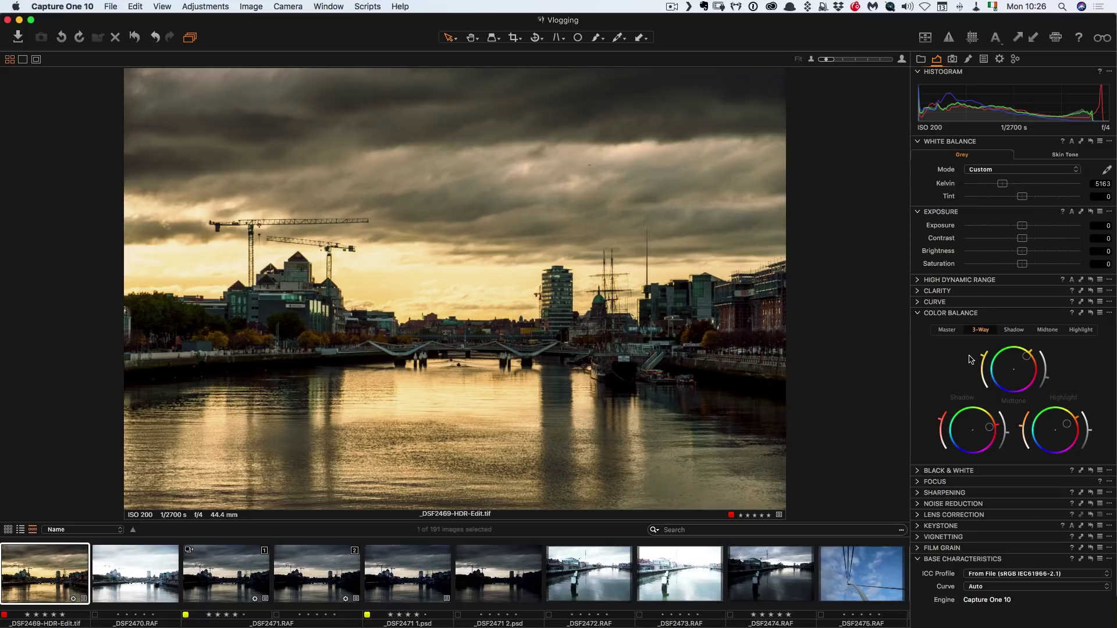
right_click(925, 384)
mouse_move(953, 389)
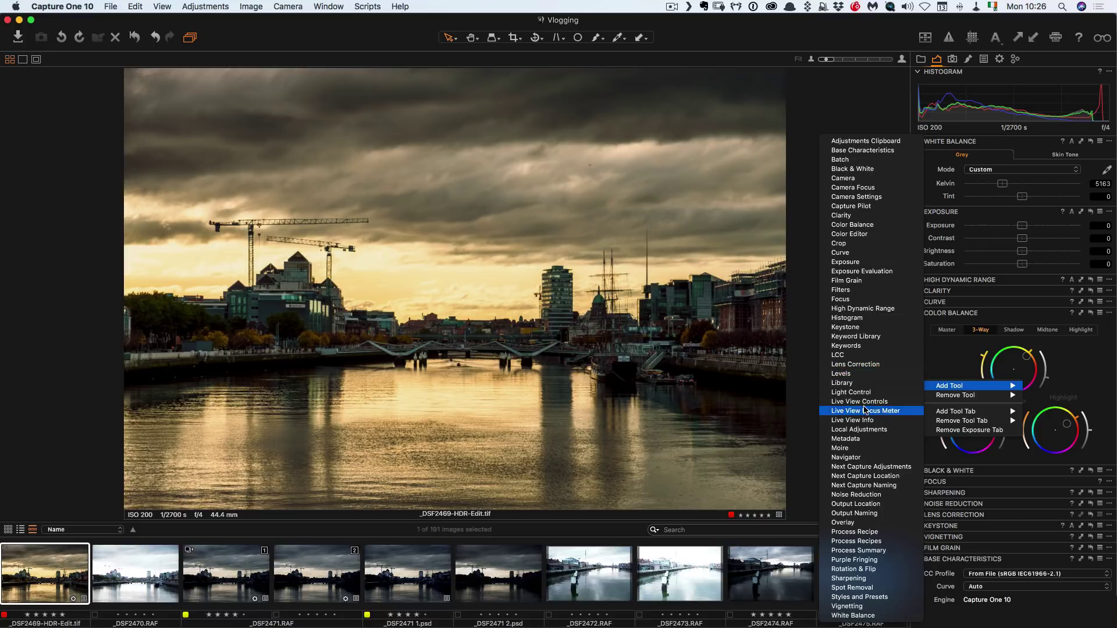
Step: Add the Color Editor tool and pull it out as a collapsed floating tool
left_click(866, 234)
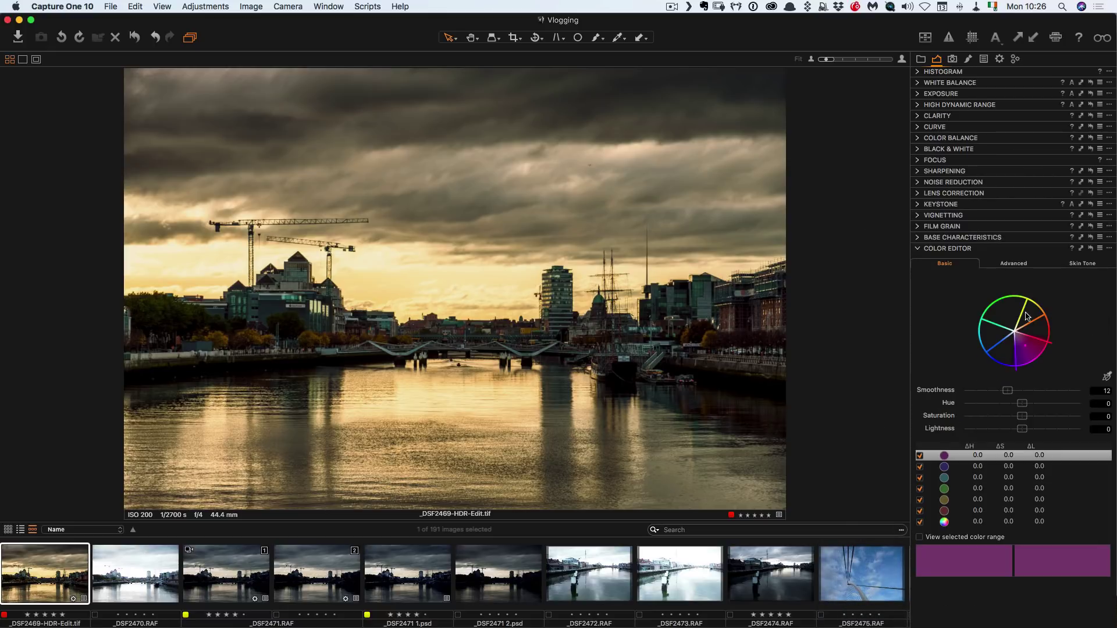
left_click_drag(971, 252, 735, 140)
left_click(739, 140)
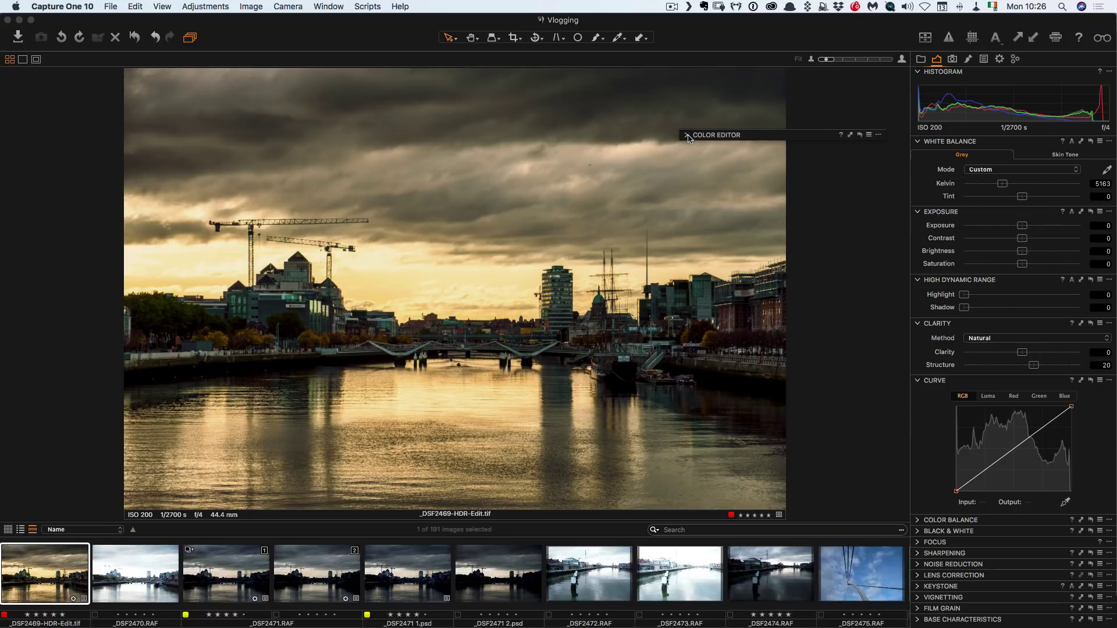
Step: Collapse Curve and dock the Color Editor, expanded, between Curve and Color Balance
left_click(919, 381)
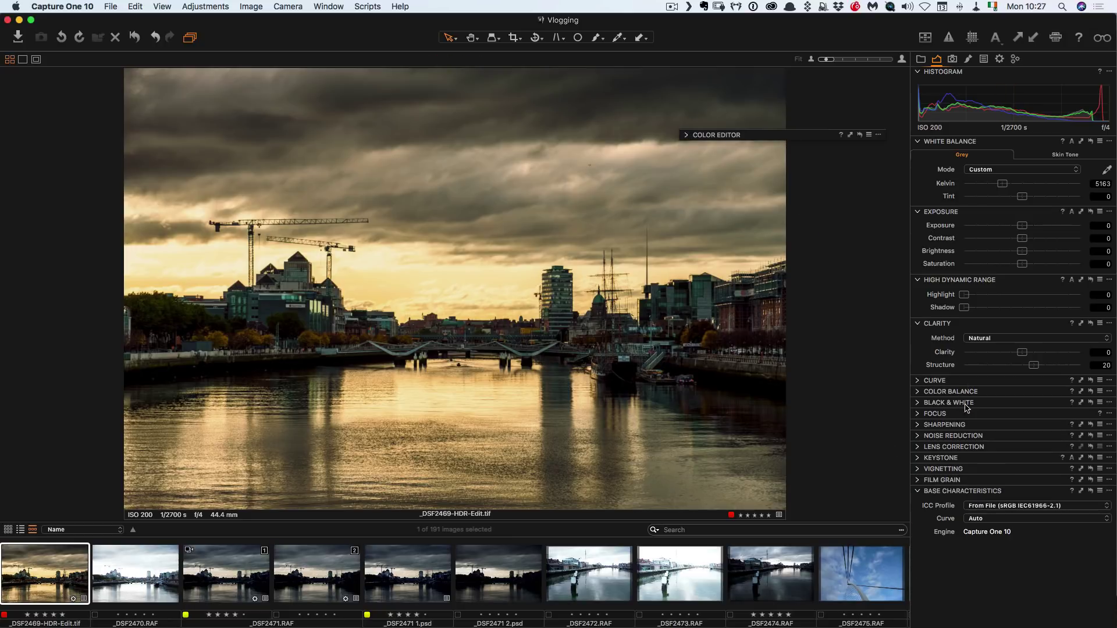
left_click_drag(817, 135, 1002, 393)
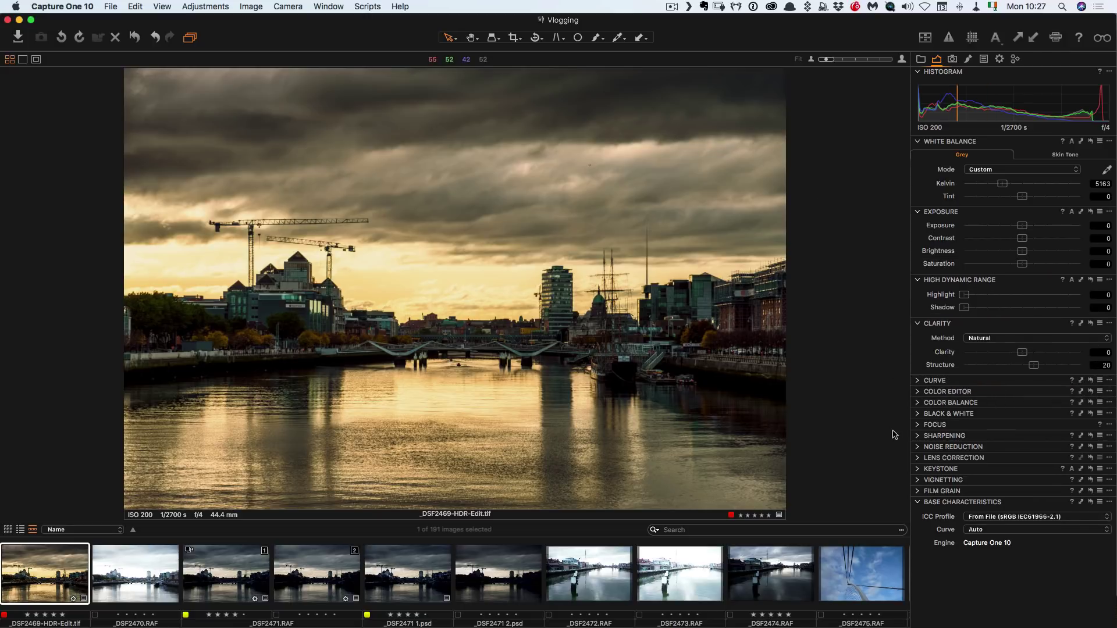
left_click(918, 395)
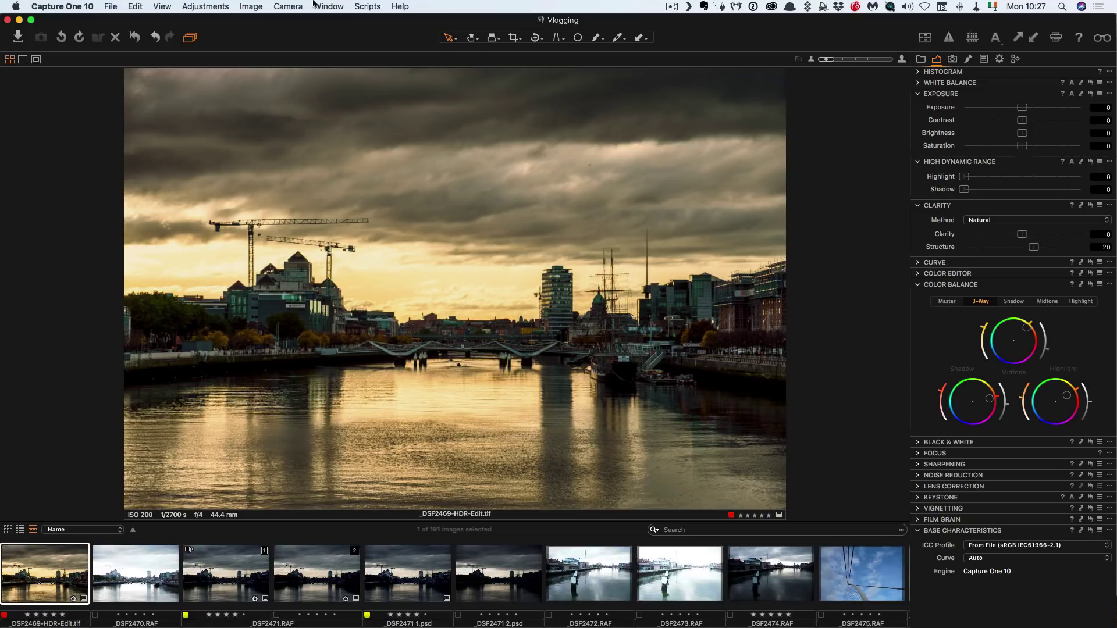
Step: Dismiss the image's context menu and show the Window > Create Floating Tool list
right_click(693, 204)
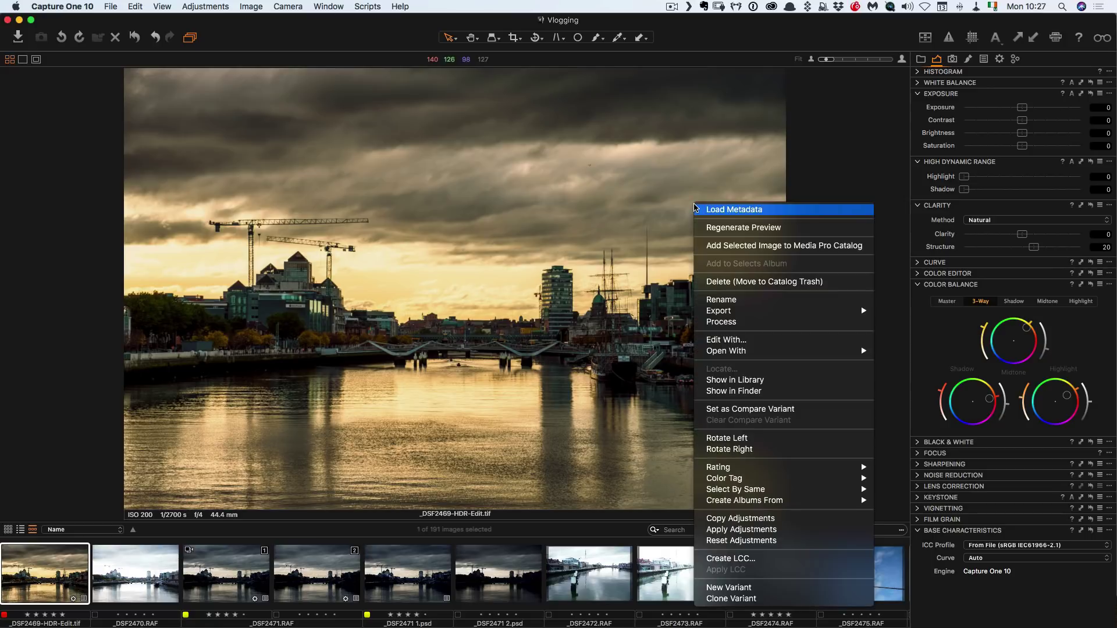
left_click(819, 151)
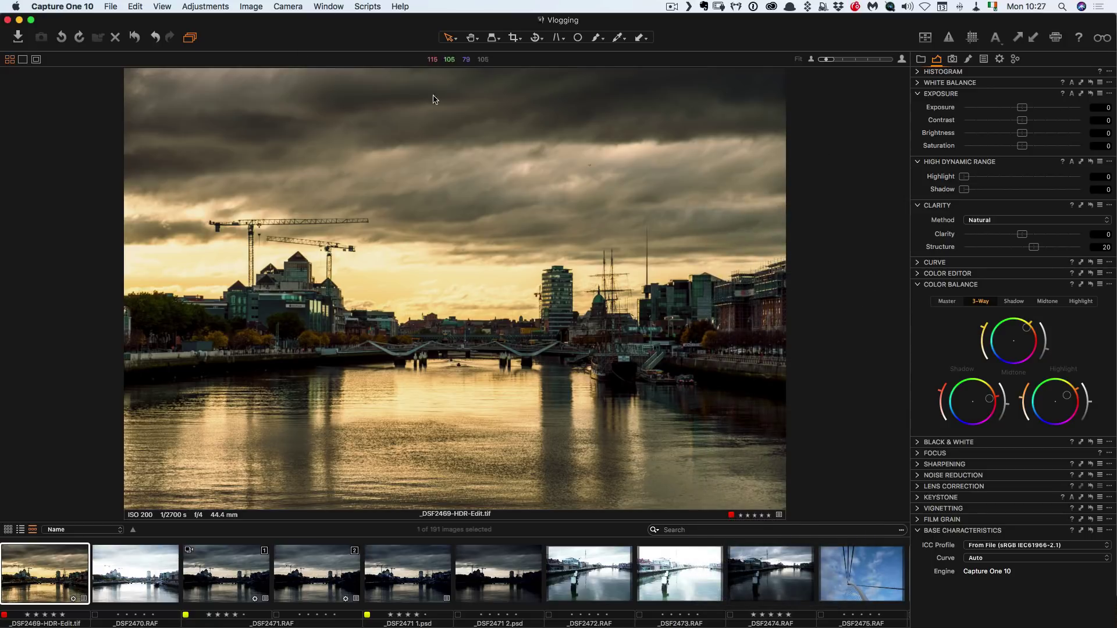
left_click(329, 6)
mouse_move(362, 102)
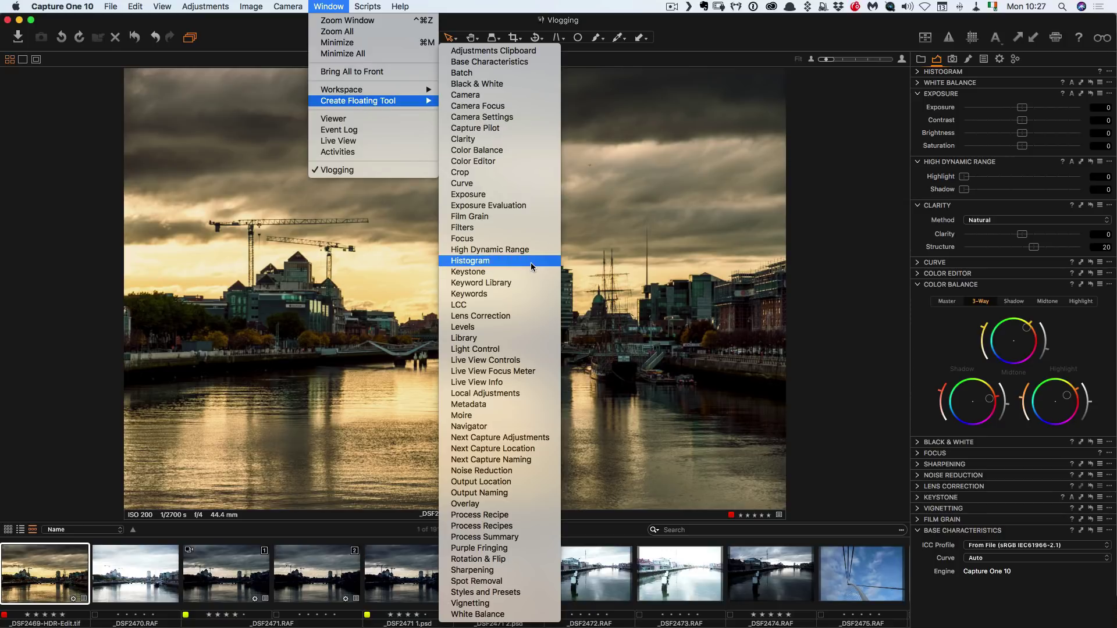
Step: Float Styles and Presets, move it top-left, stretch it tall, and narrow the main window
left_click(529, 591)
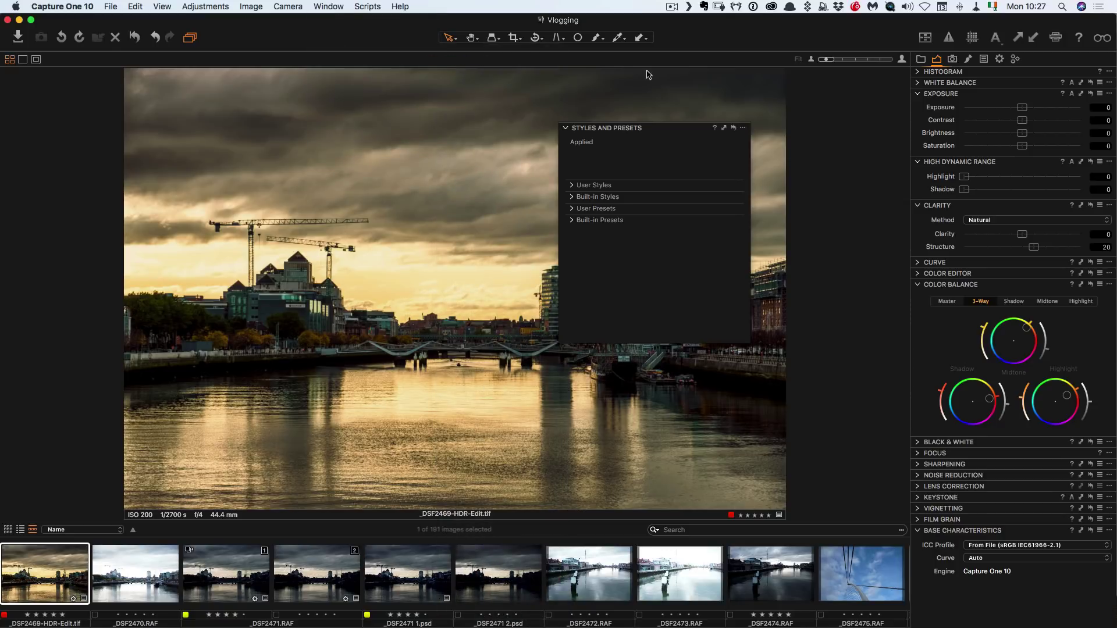
left_click_drag(672, 131, 126, 88)
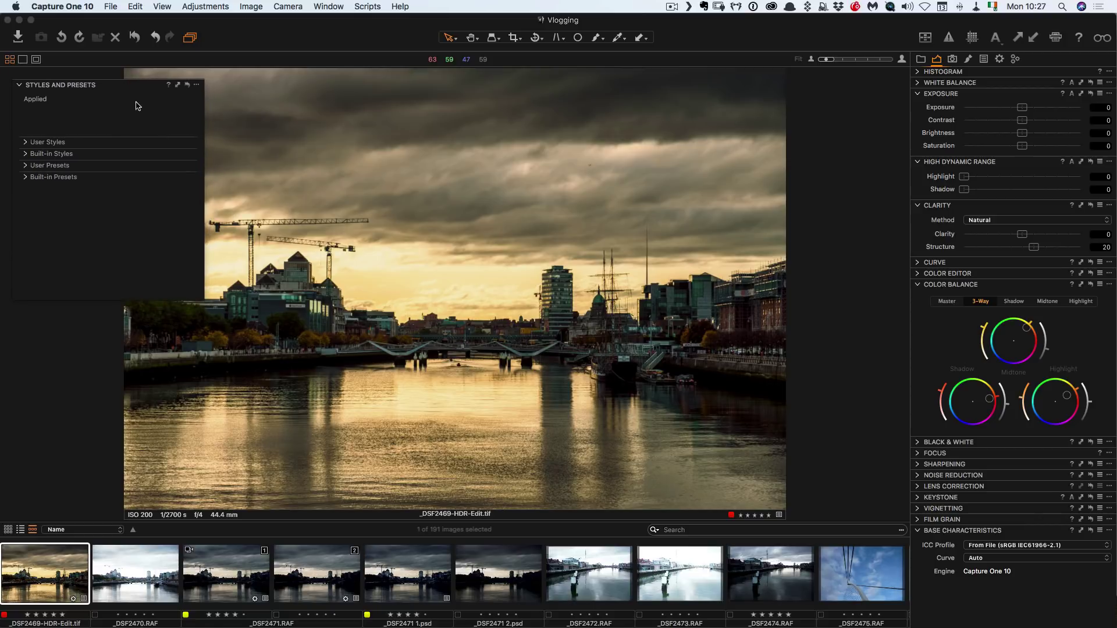
left_click_drag(203, 300, 190, 467)
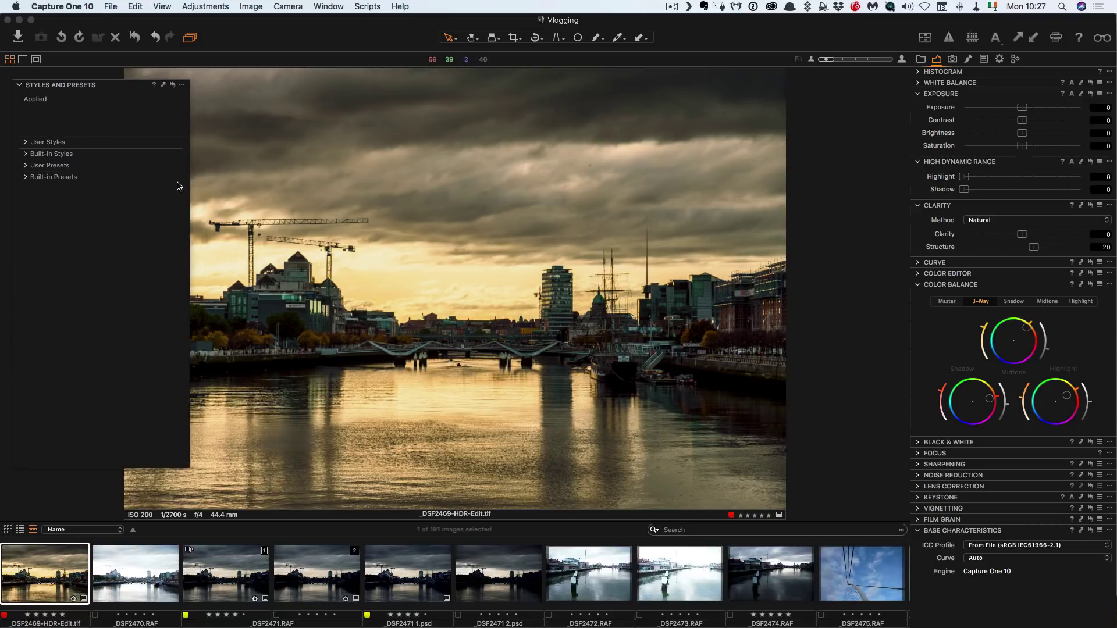
left_click_drag(139, 87, 79, 99)
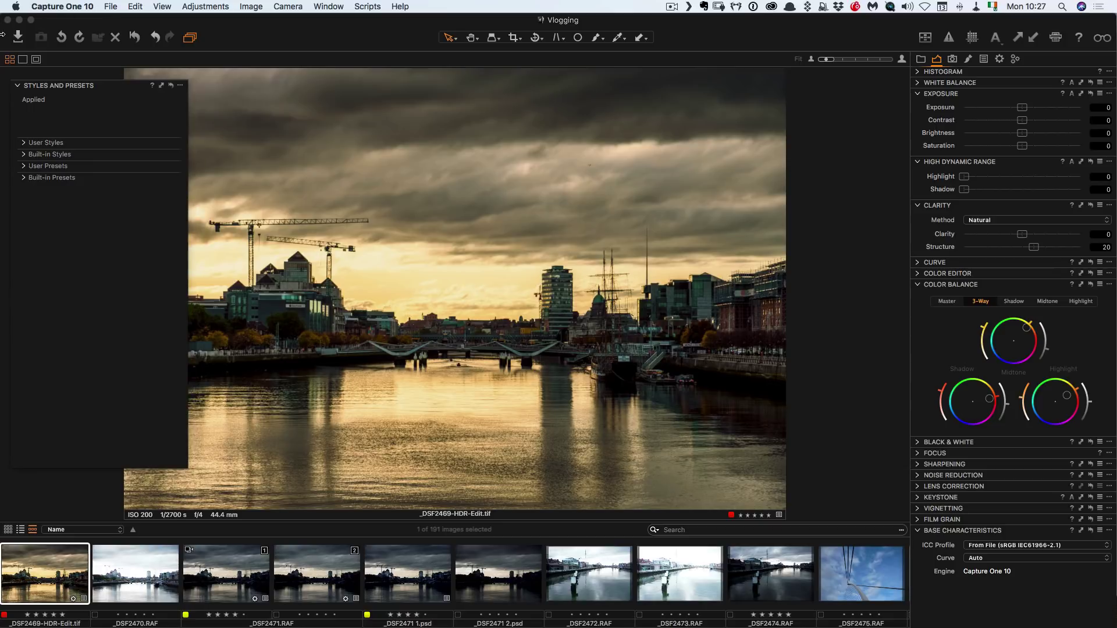
left_click_drag(3, 35, 169, 38)
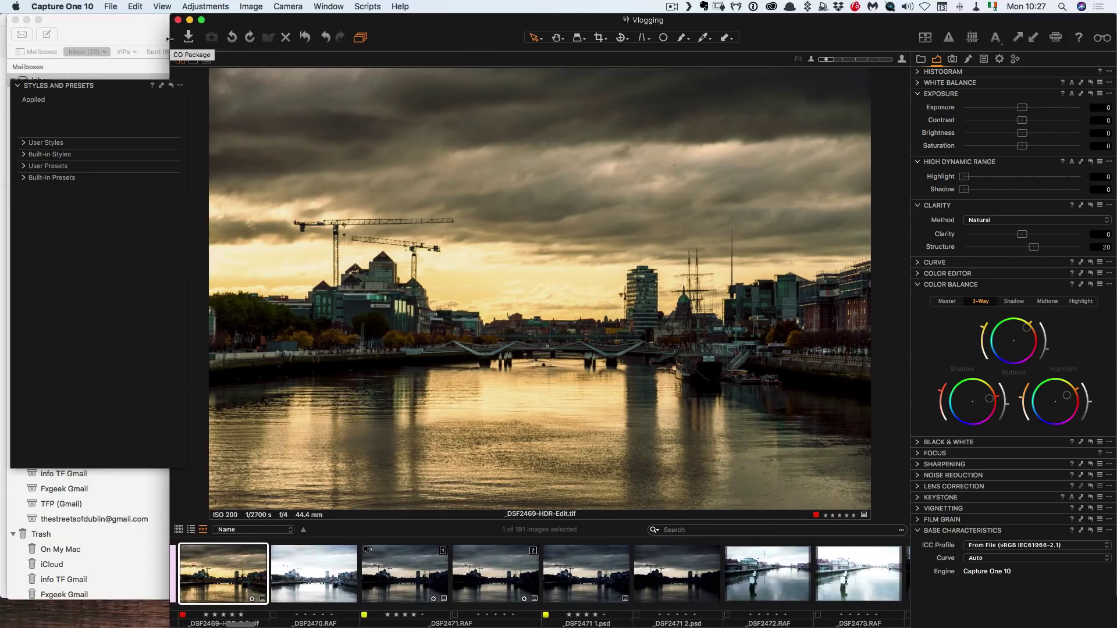
left_click(122, 92)
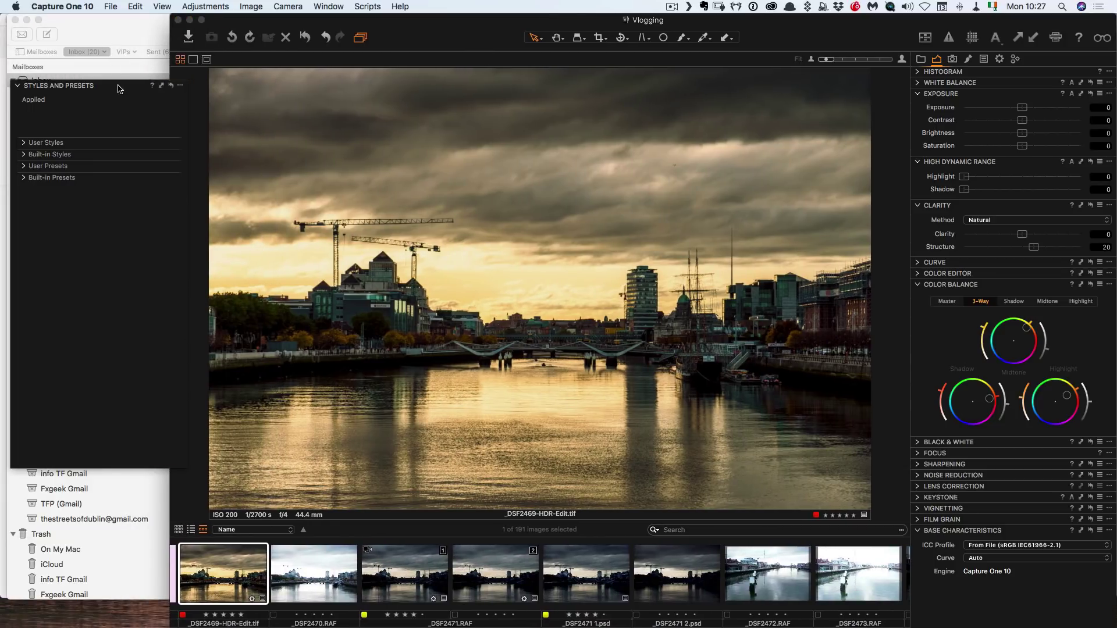
left_click_drag(119, 88, 110, 22)
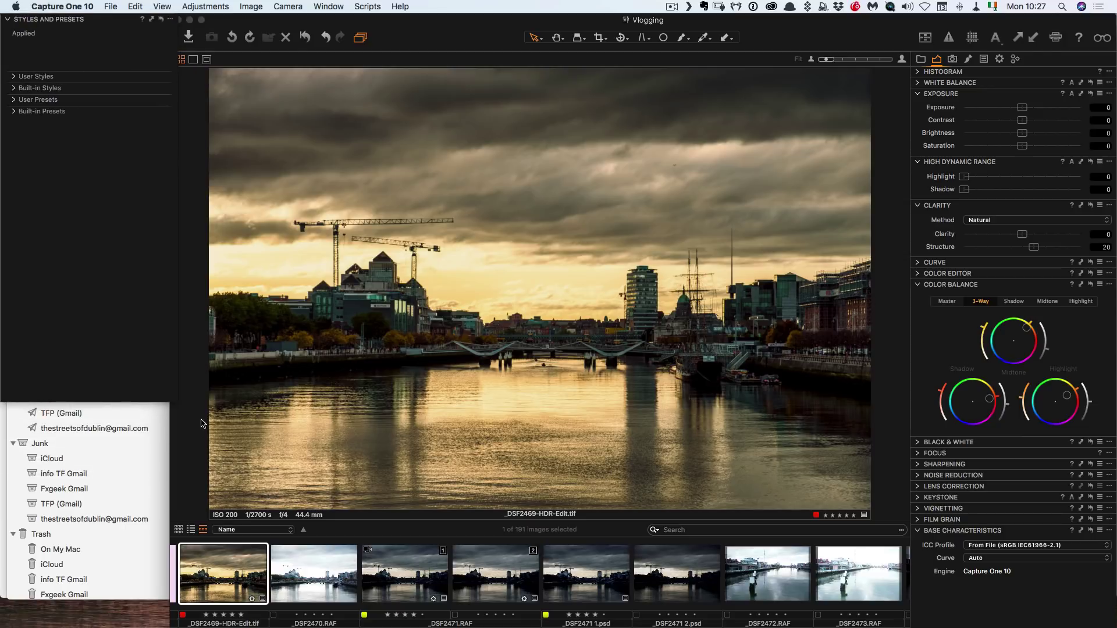
left_click_drag(172, 400, 118, 626)
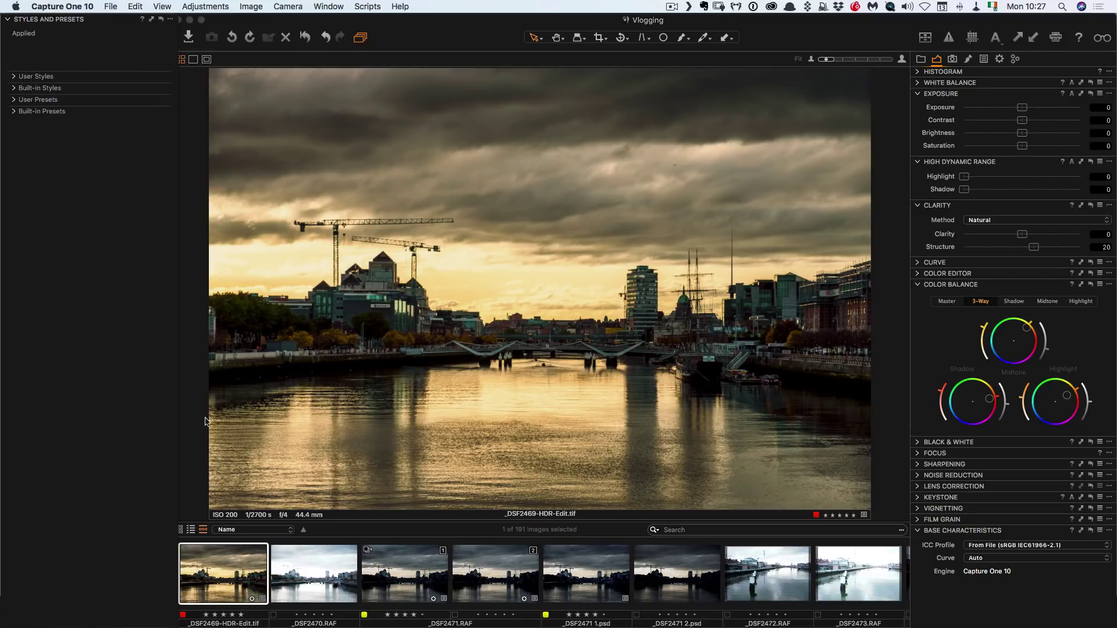
Step: Move the floating panel over the image, maximize the main window, then remove the tool
left_click(248, 22)
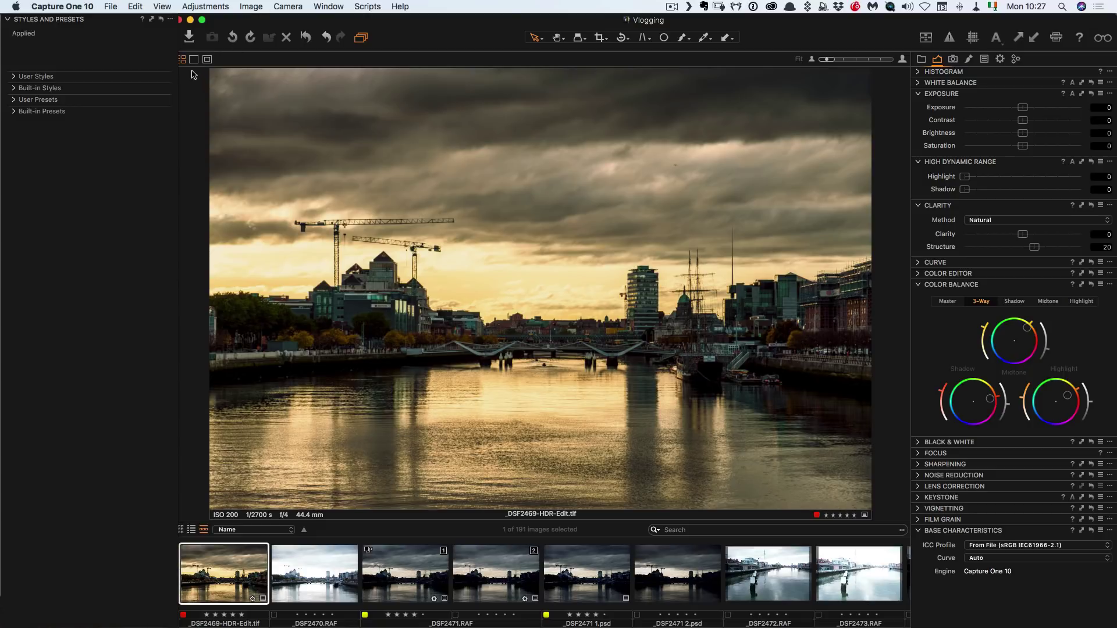
left_click(131, 63)
left_click_drag(75, 22, 434, 77)
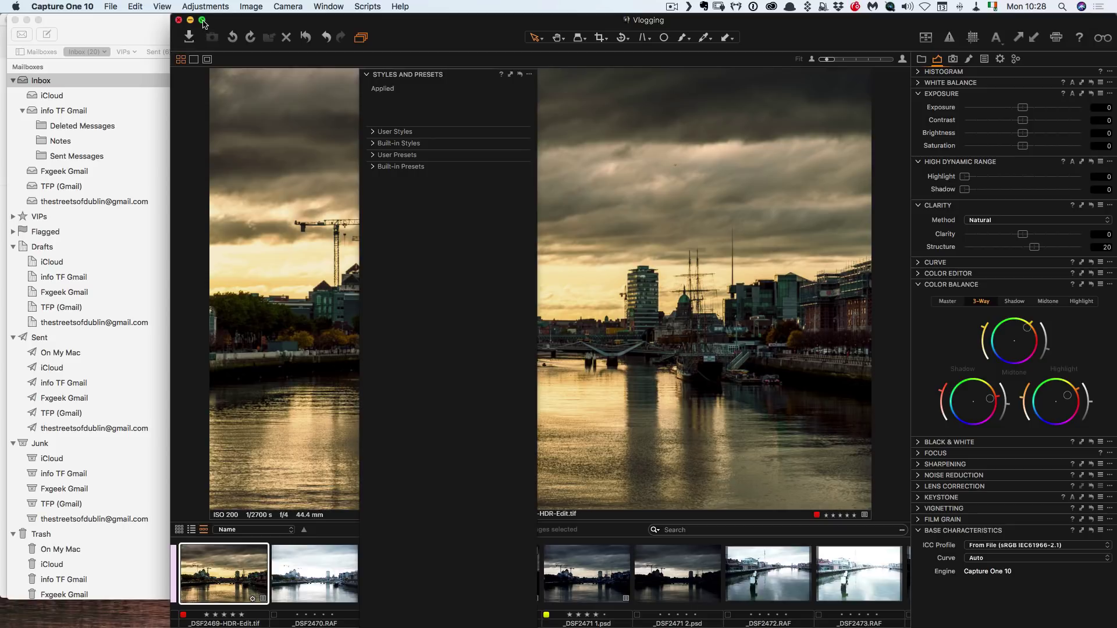
left_click(201, 21)
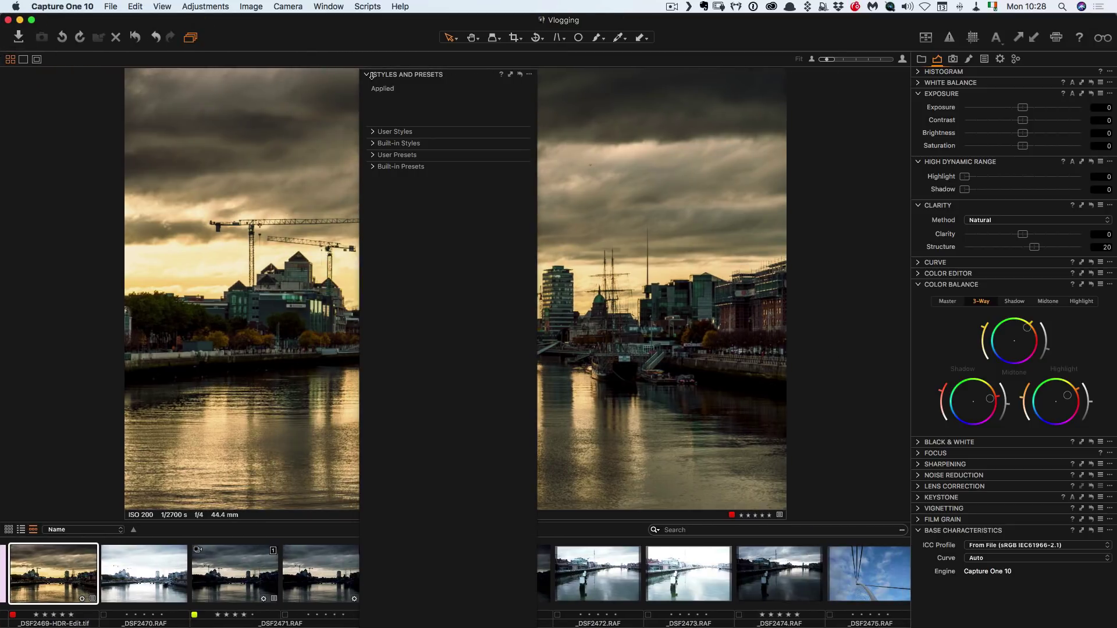
left_click(530, 74)
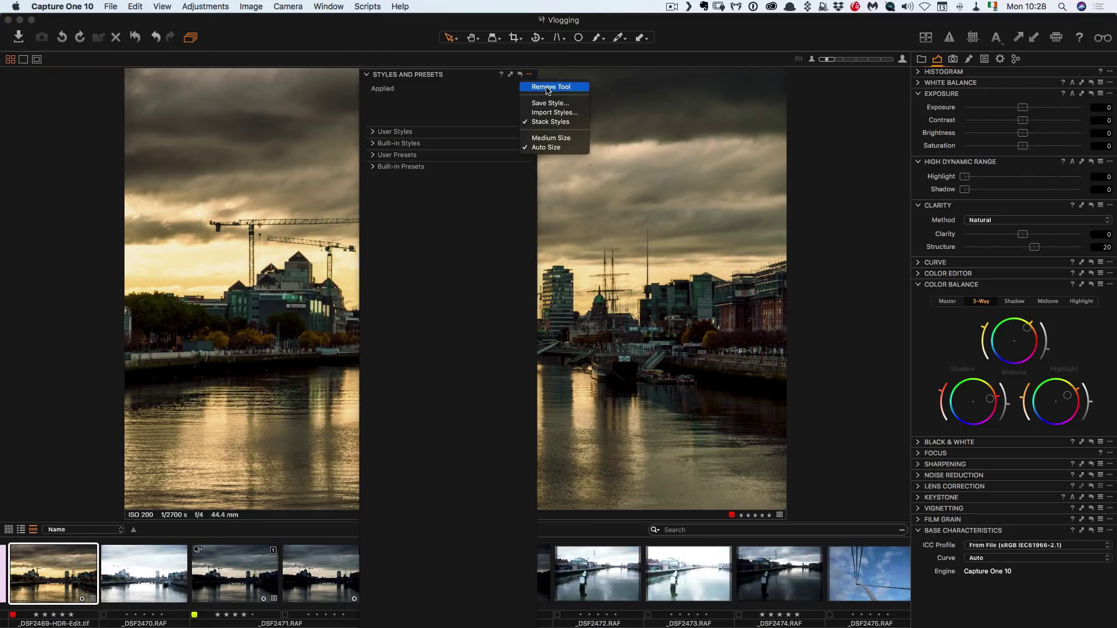
left_click(546, 90)
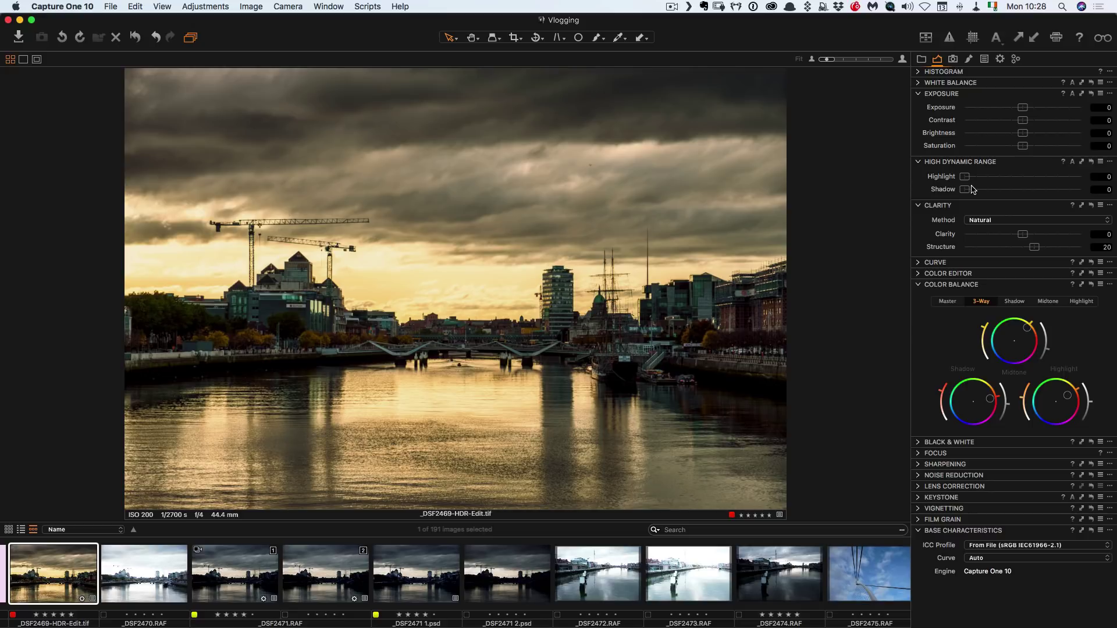
Step: Set HDR Shadow to 3, collapse Exposure and White Balance, and expand the Histogram
scroll(972, 189, "up", 5)
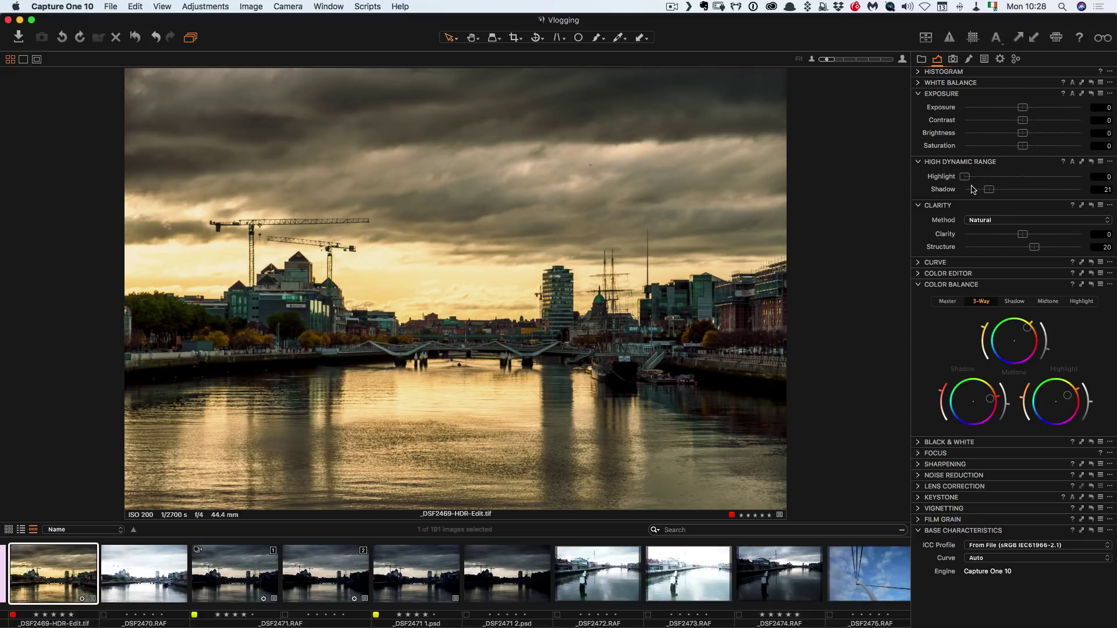
scroll(970, 190, "down", 4)
left_click(919, 93)
left_click(919, 83)
left_click(919, 83)
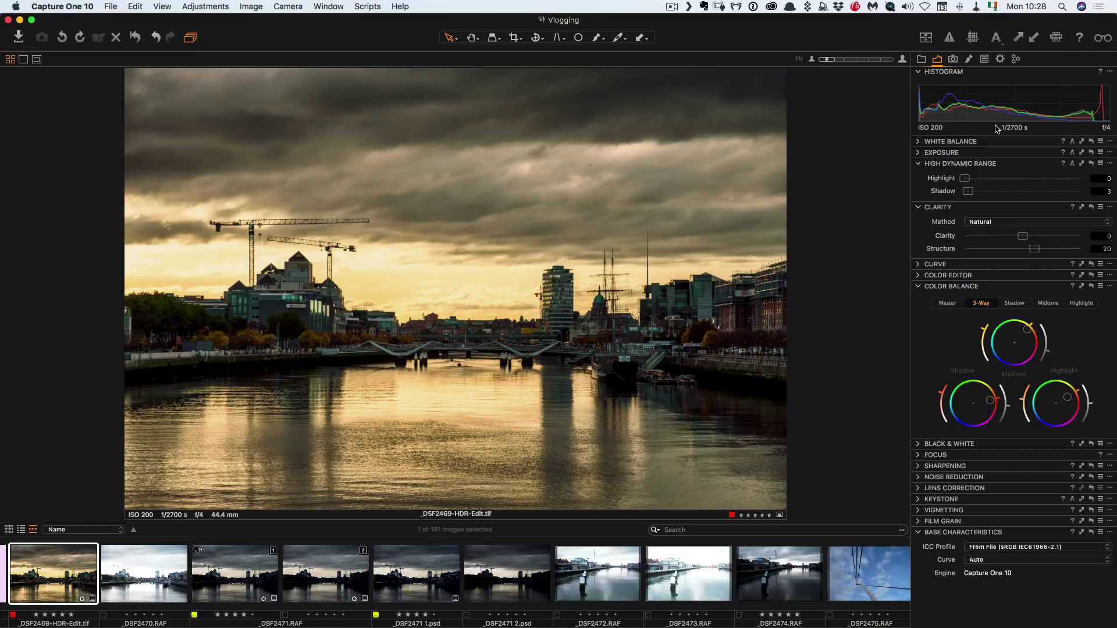
left_click(329, 7)
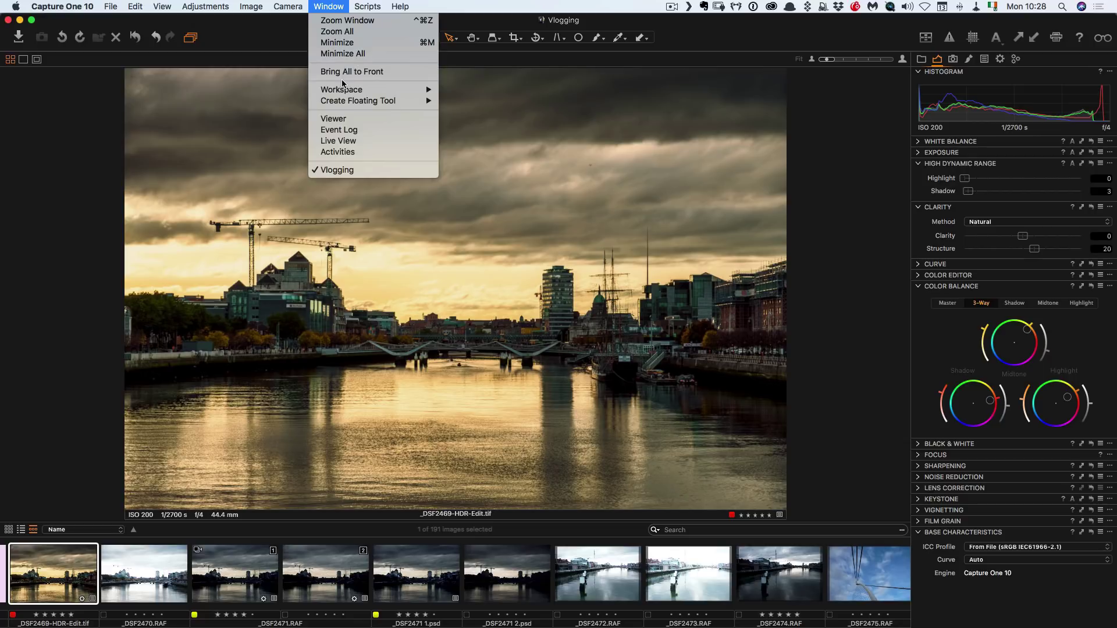
mouse_move(352, 95)
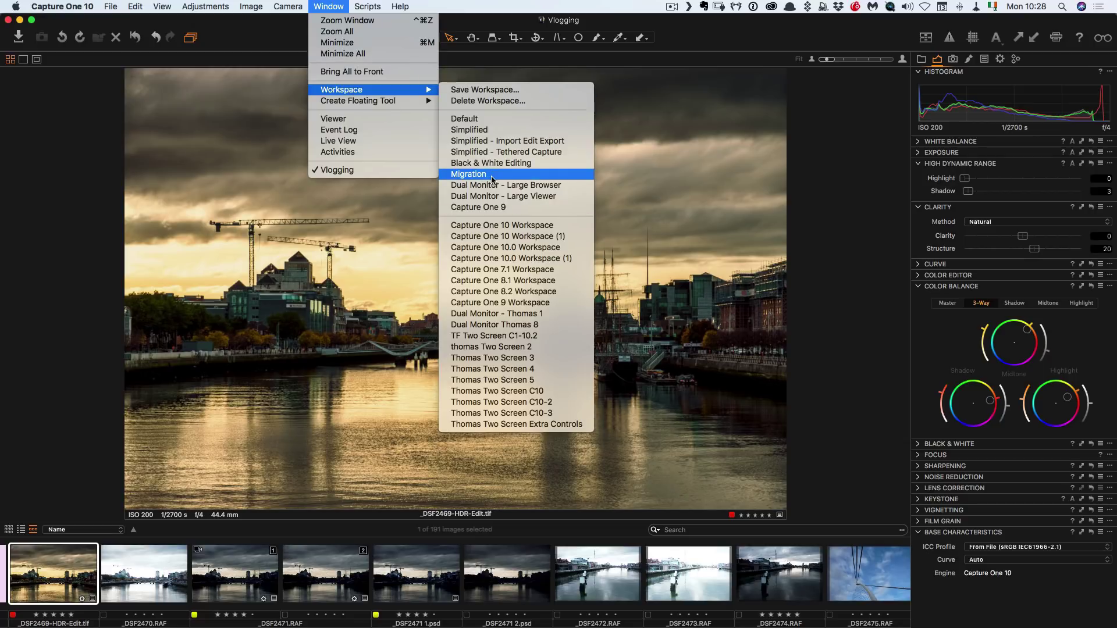
left_click(727, 177)
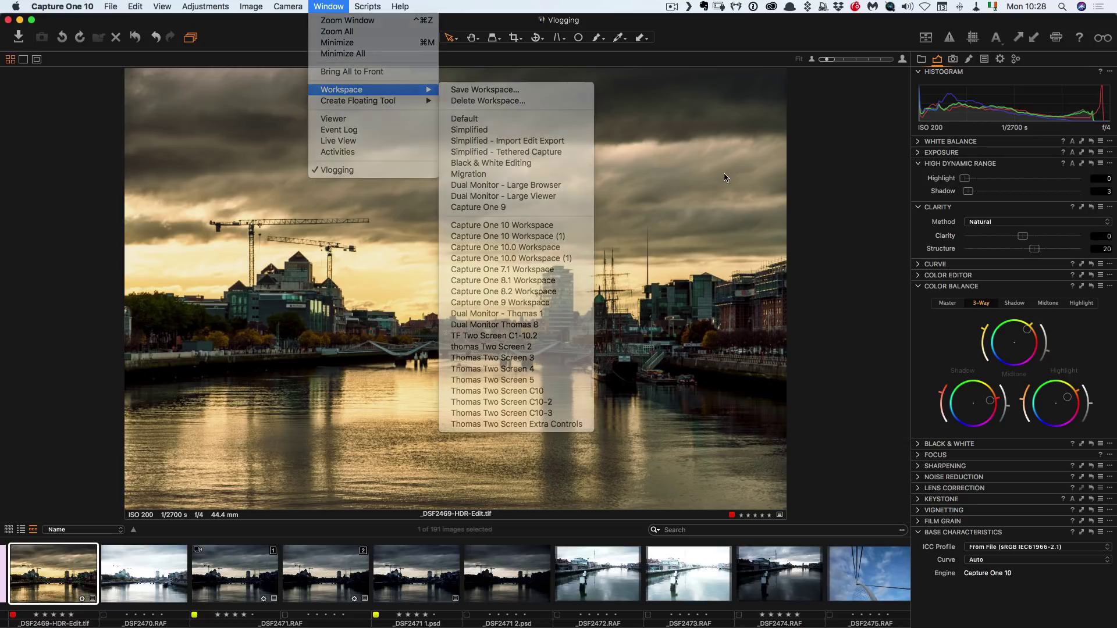